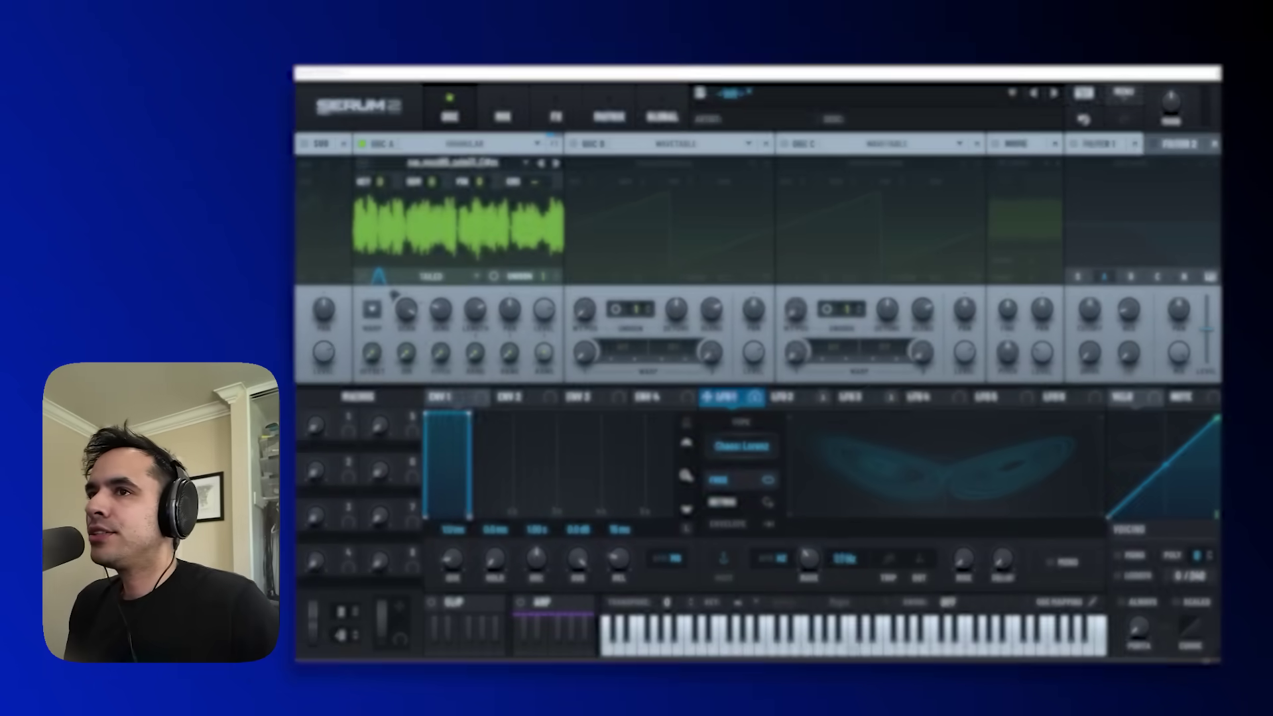
Step: Initialize the preset and switch Osc A to the Granular oscillator type
click(1123, 94)
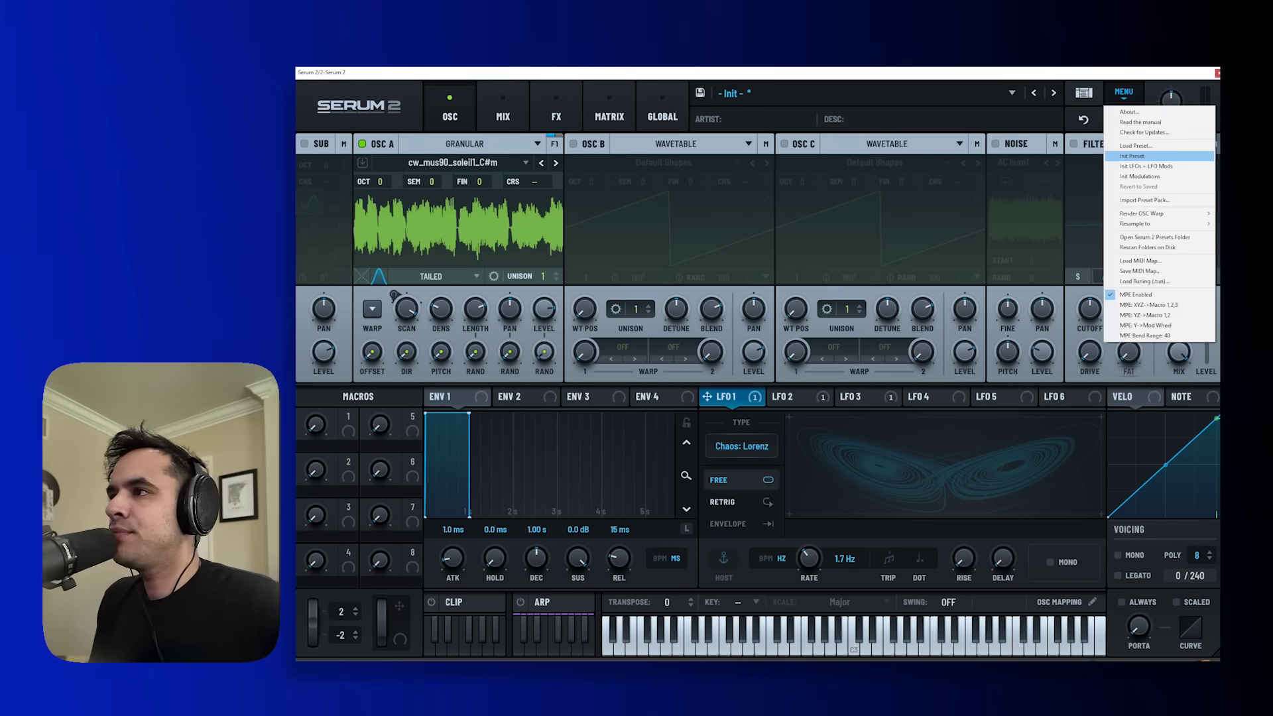
click(1132, 155)
click(466, 143)
click(425, 190)
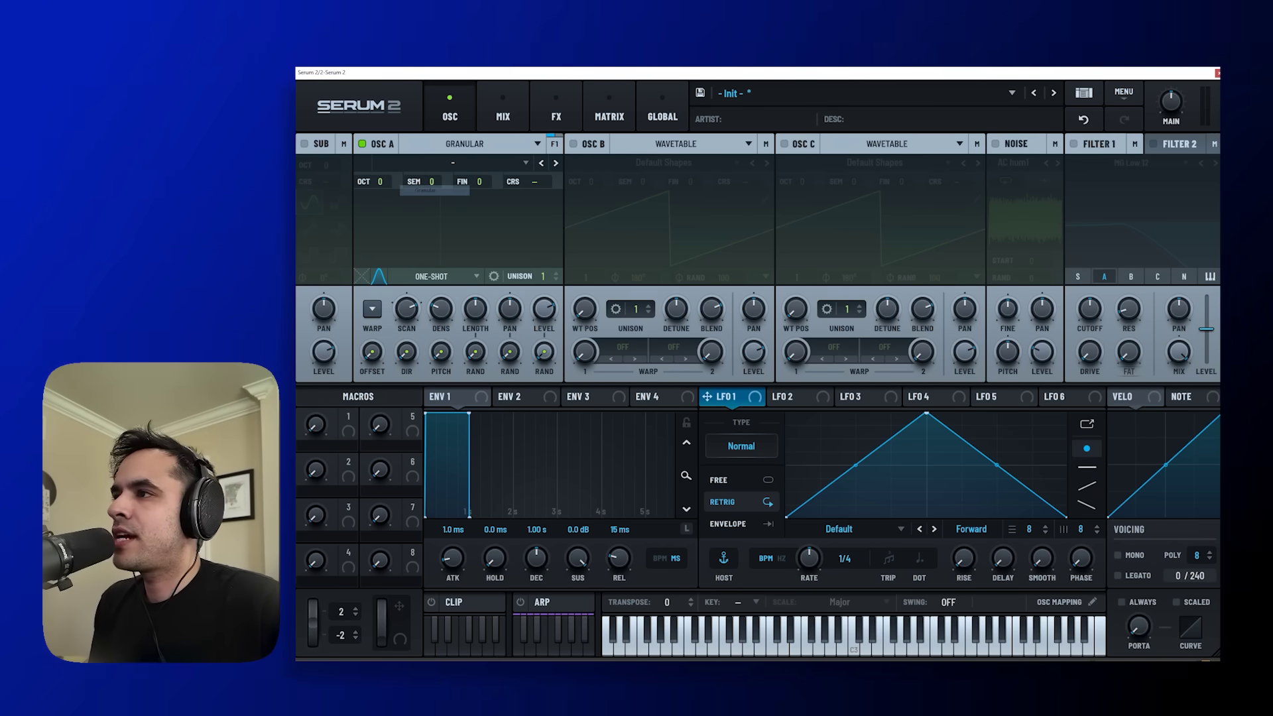
Step: Load the cw_drlp90_dusted_ful sample into Osc A and set its loop mode to Fwd Loop
click(453, 163)
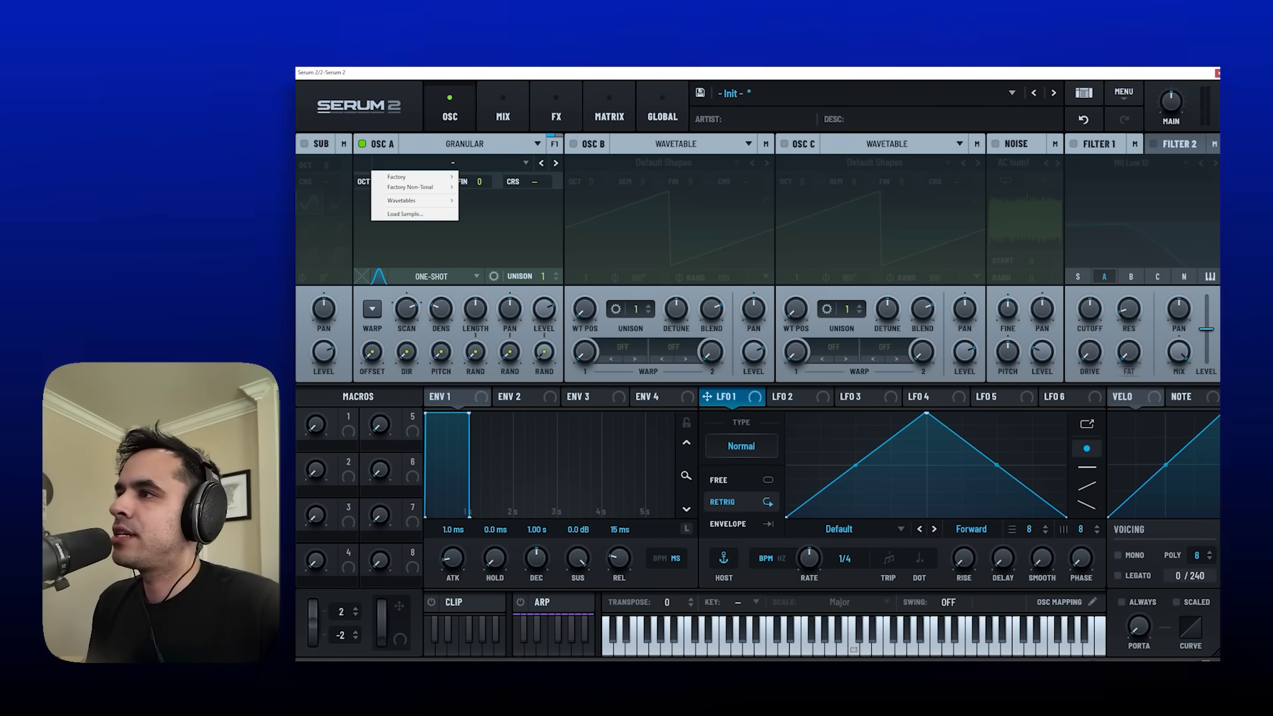
key(Escape)
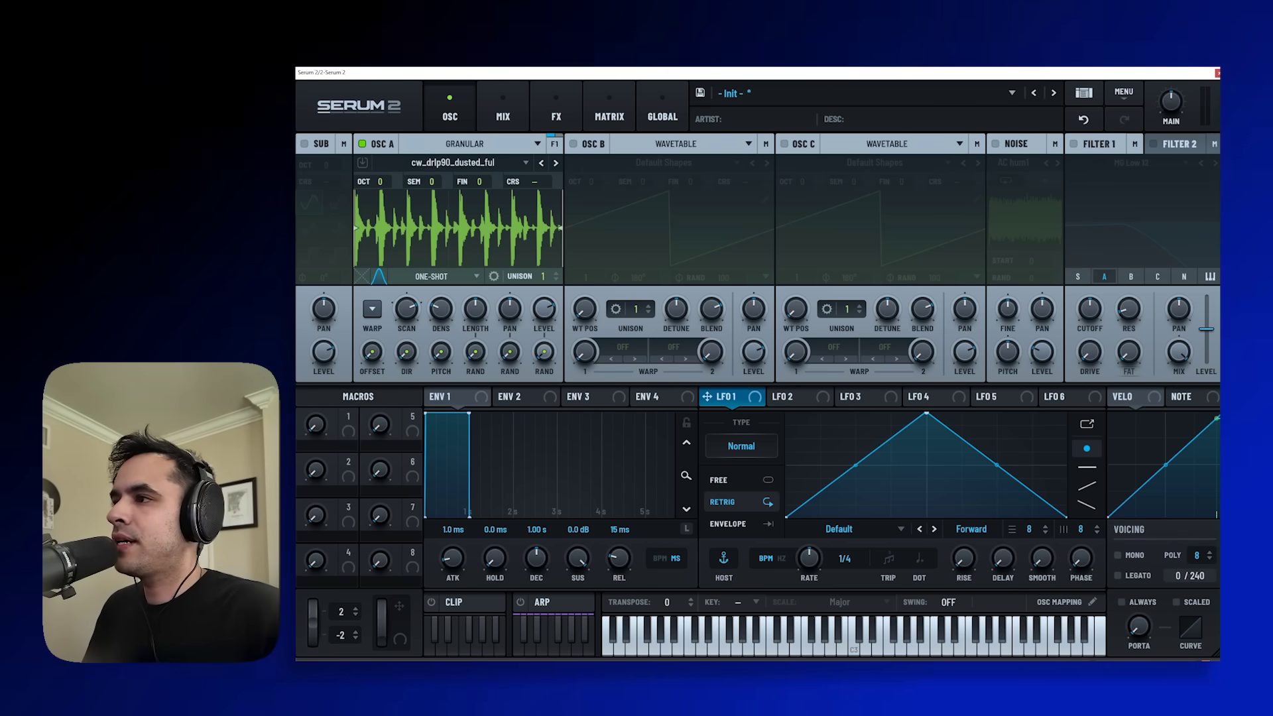
click(434, 276)
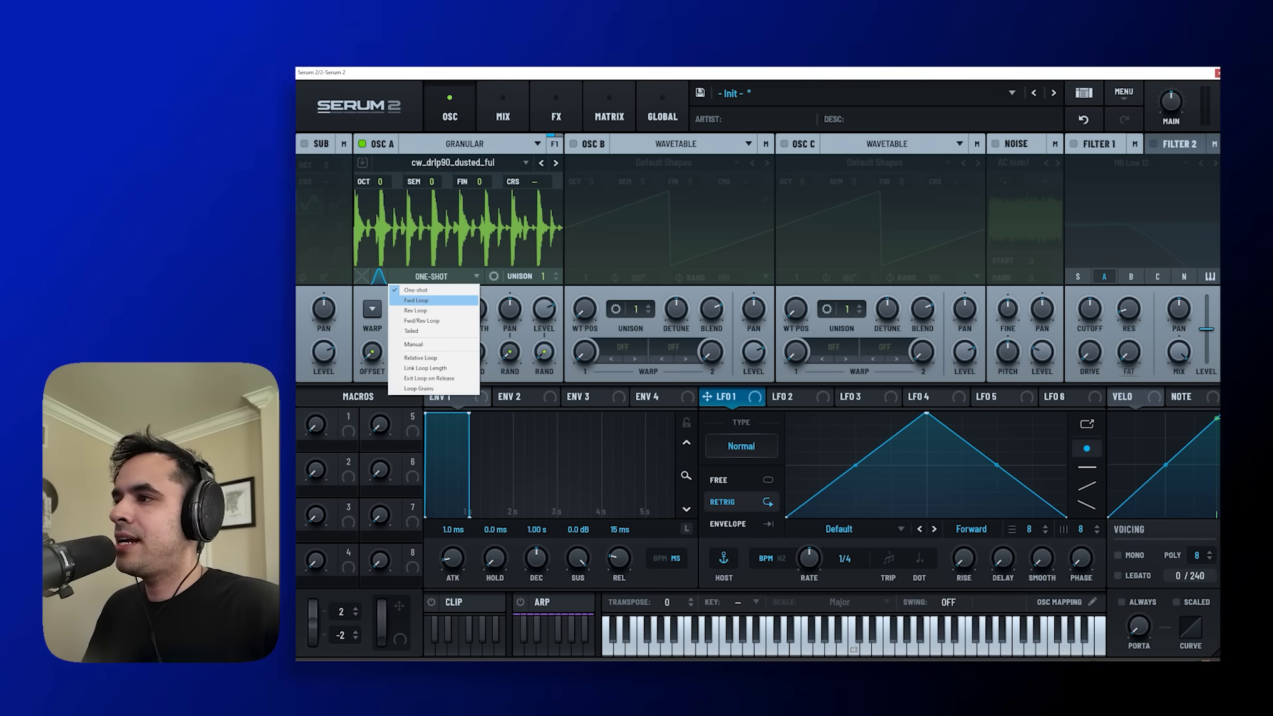
click(416, 300)
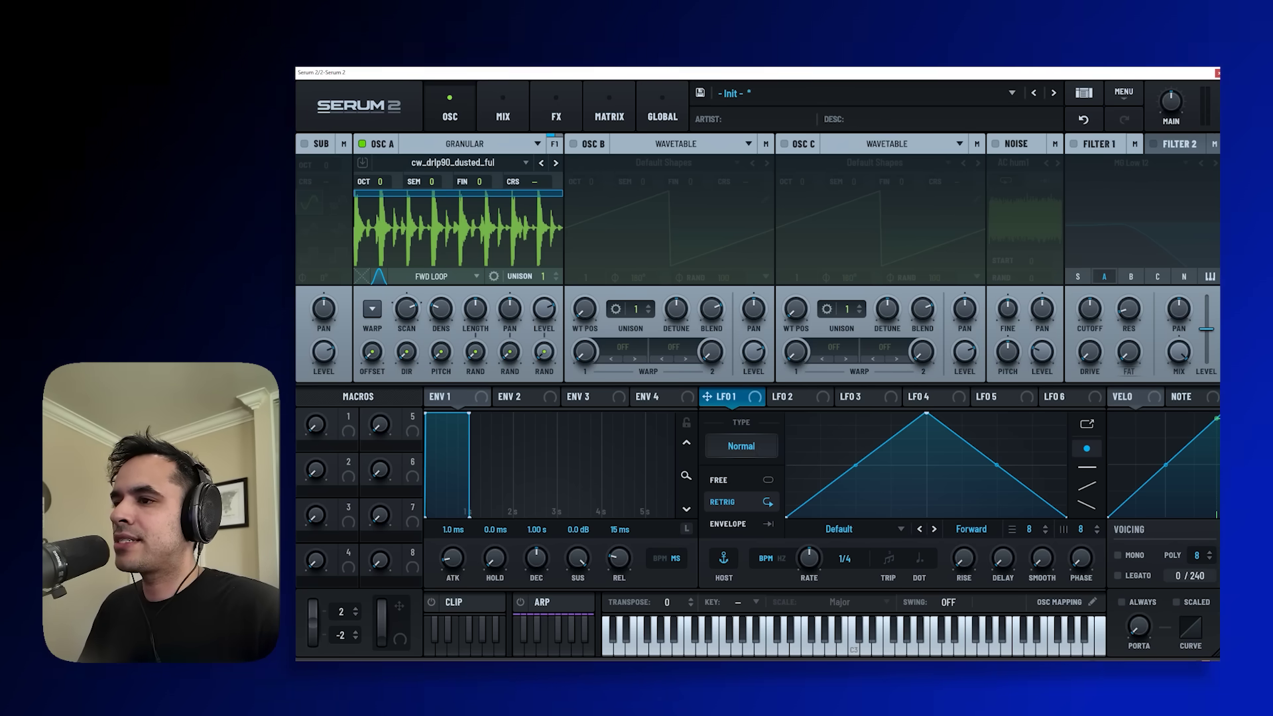
Step: Set LFO 1 to Chaos: Lorenz and route its Y output to Osc A's scan rate, adjusting the modulation depth
click(741, 445)
click(741, 484)
click(741, 463)
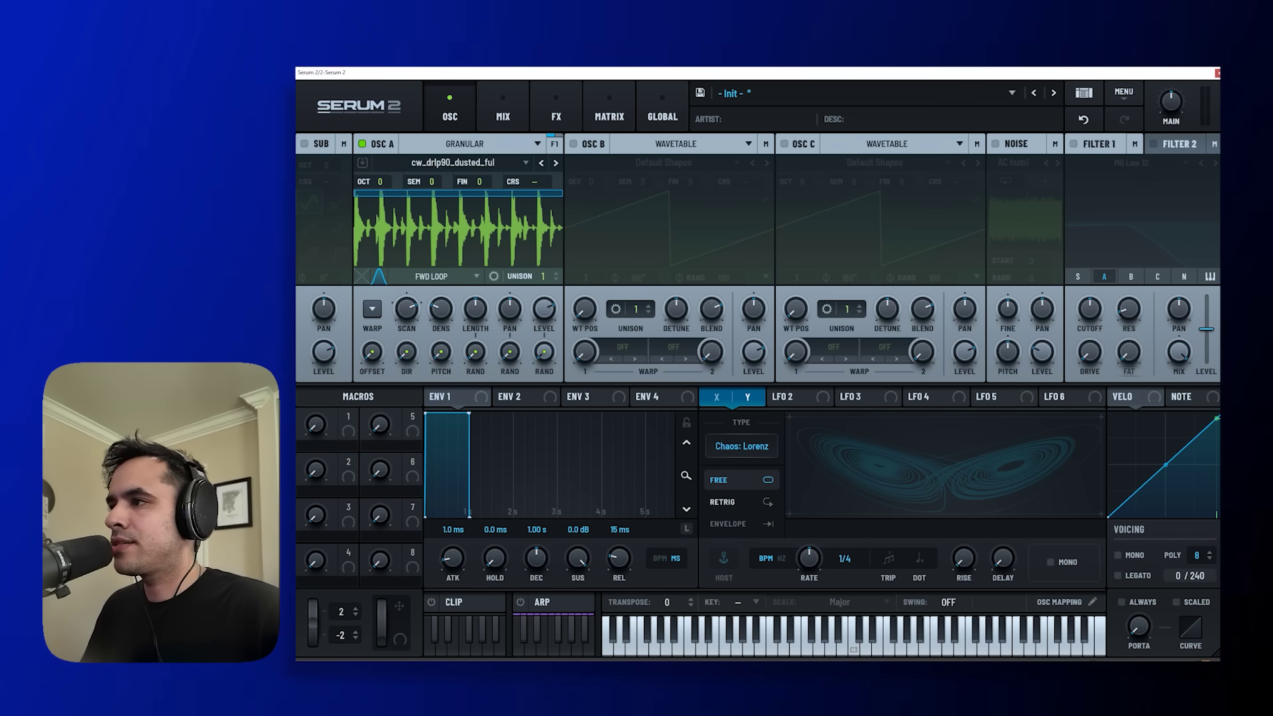
drag(747, 397, 394, 294)
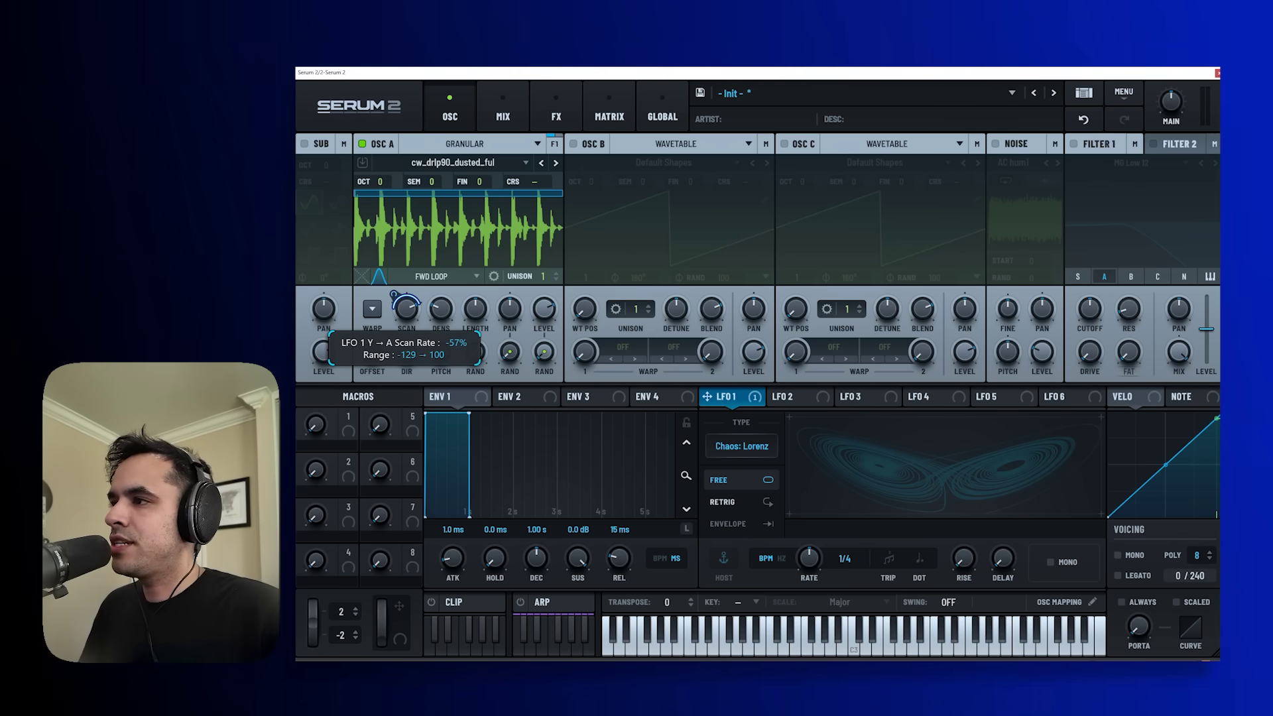
mouse_move(394, 294)
mouse_down()
mouse_move(393, 281)
mouse_move(393, 293)
mouse_up()
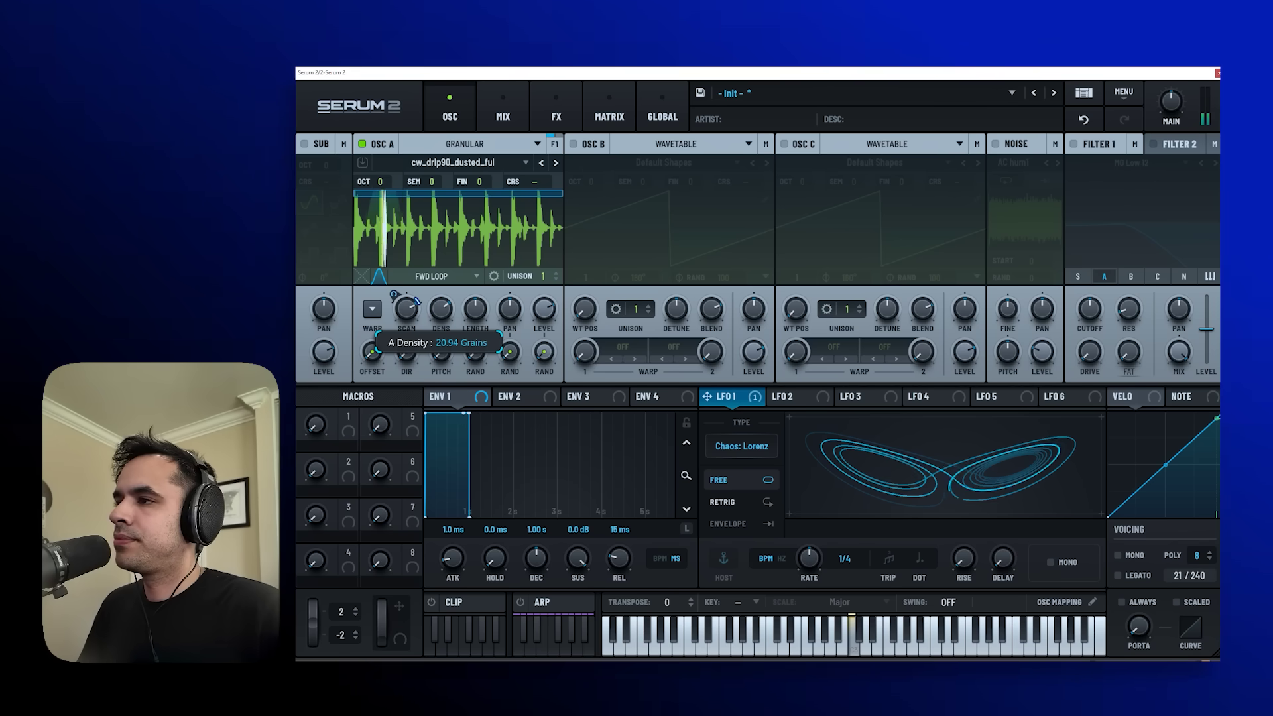
drag(394, 294, 395, 297)
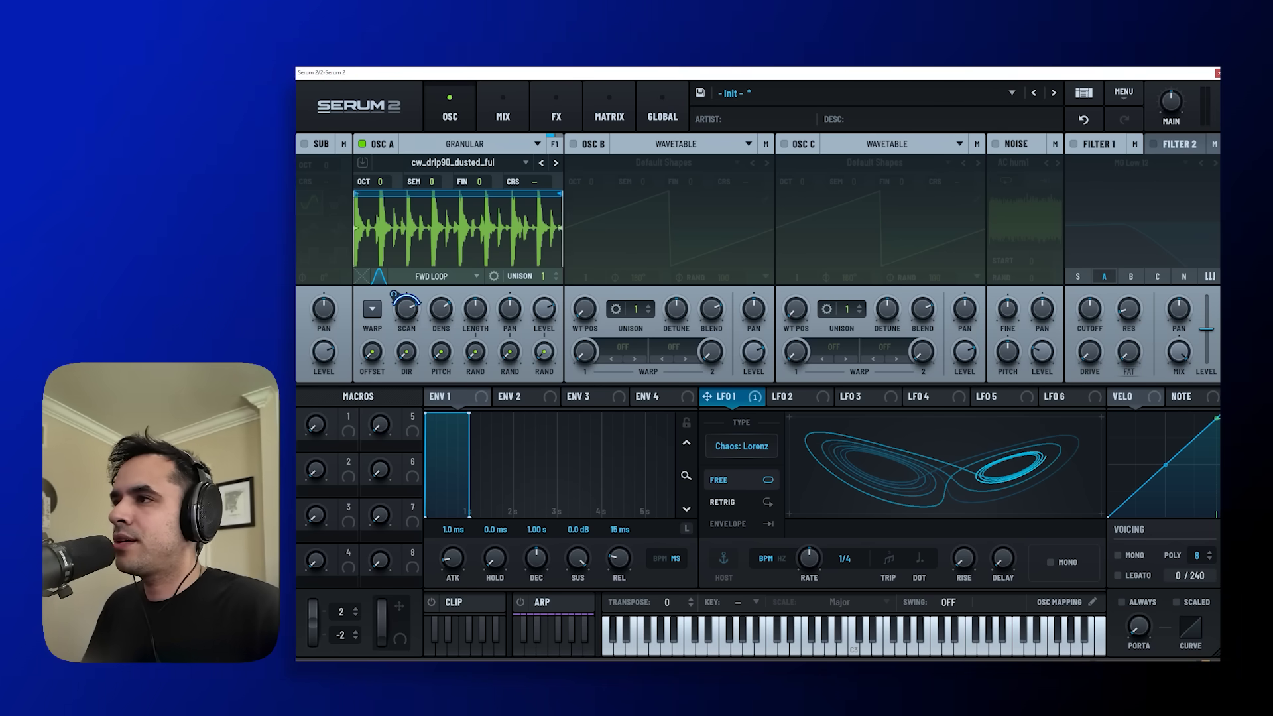
Step: Load the factory Modulated effects chain preset Vintage Chorused on the main effects rack
click(556, 107)
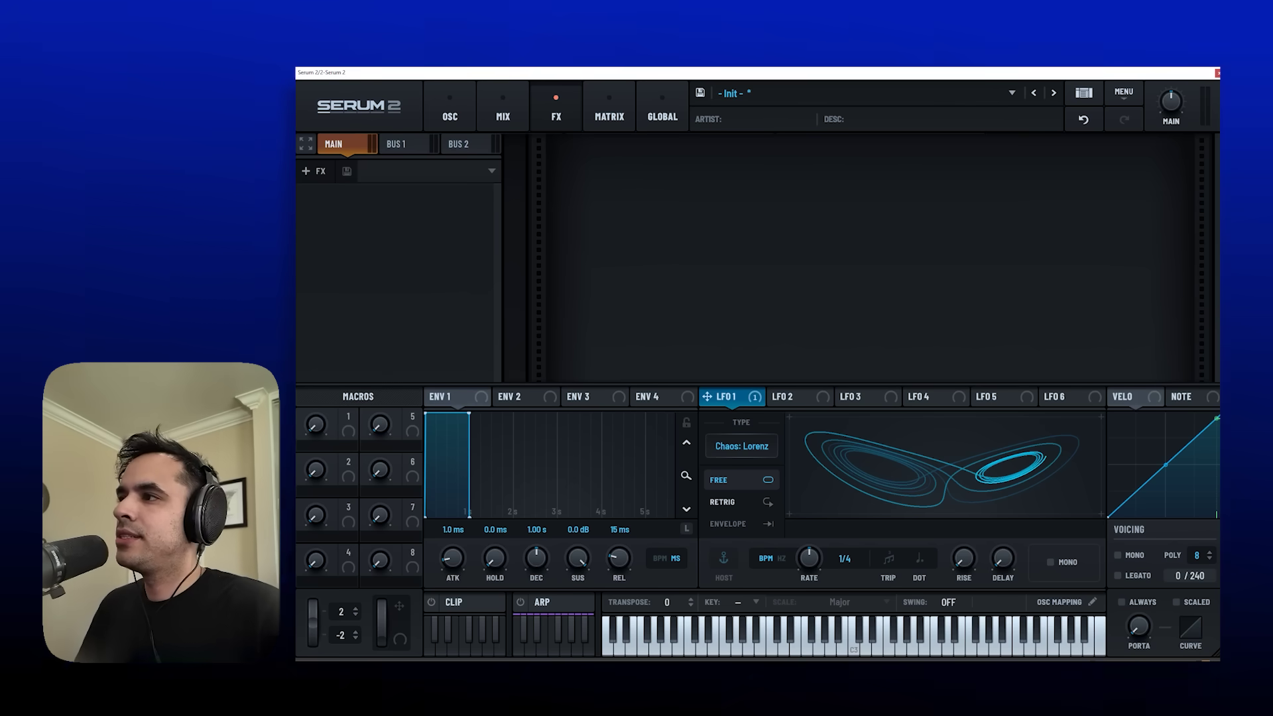
click(434, 172)
mouse_move(385, 165)
mouse_move(445, 216)
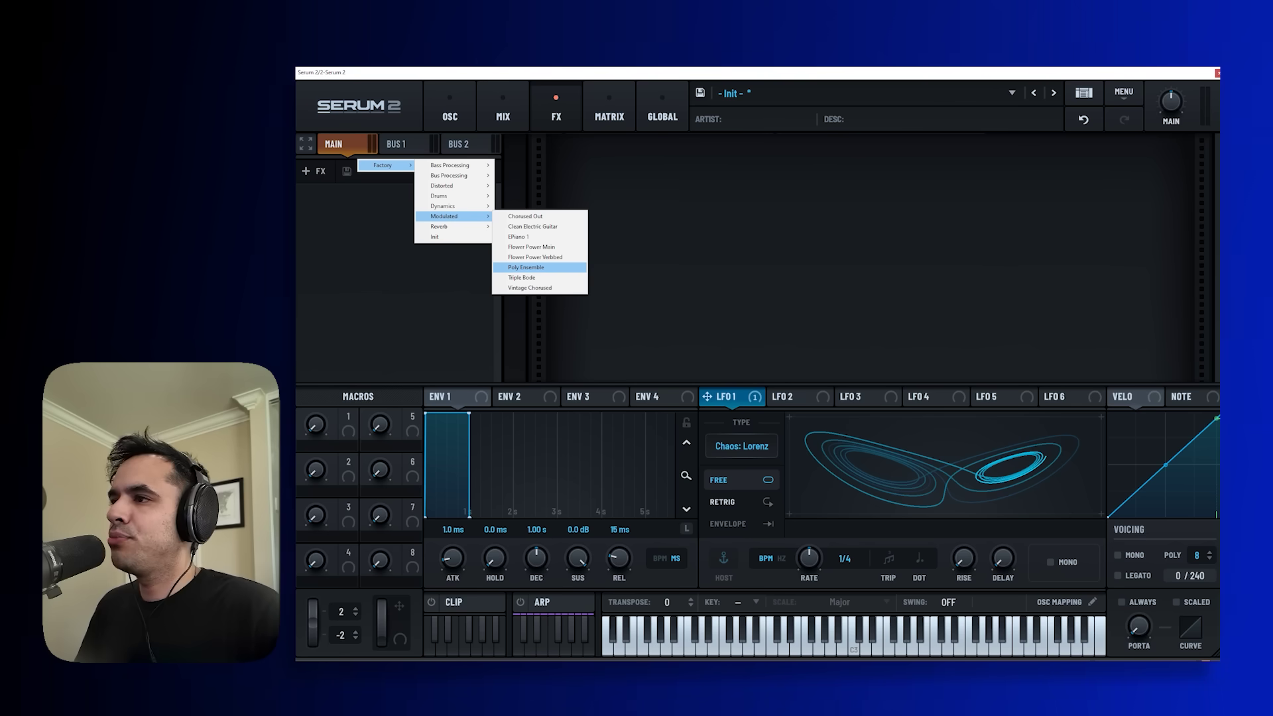
click(529, 288)
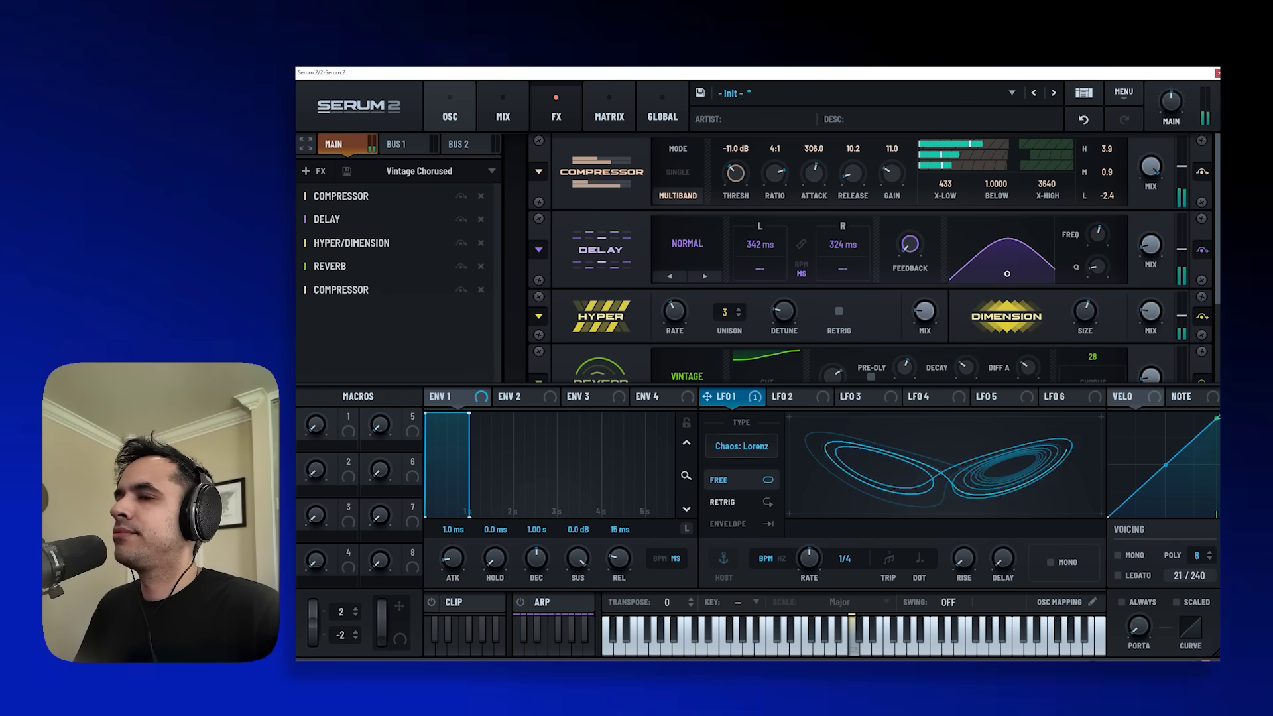
Step: Set the LFO 1 Y modulation depth on Osc A's scan rate to -18%
click(450, 109)
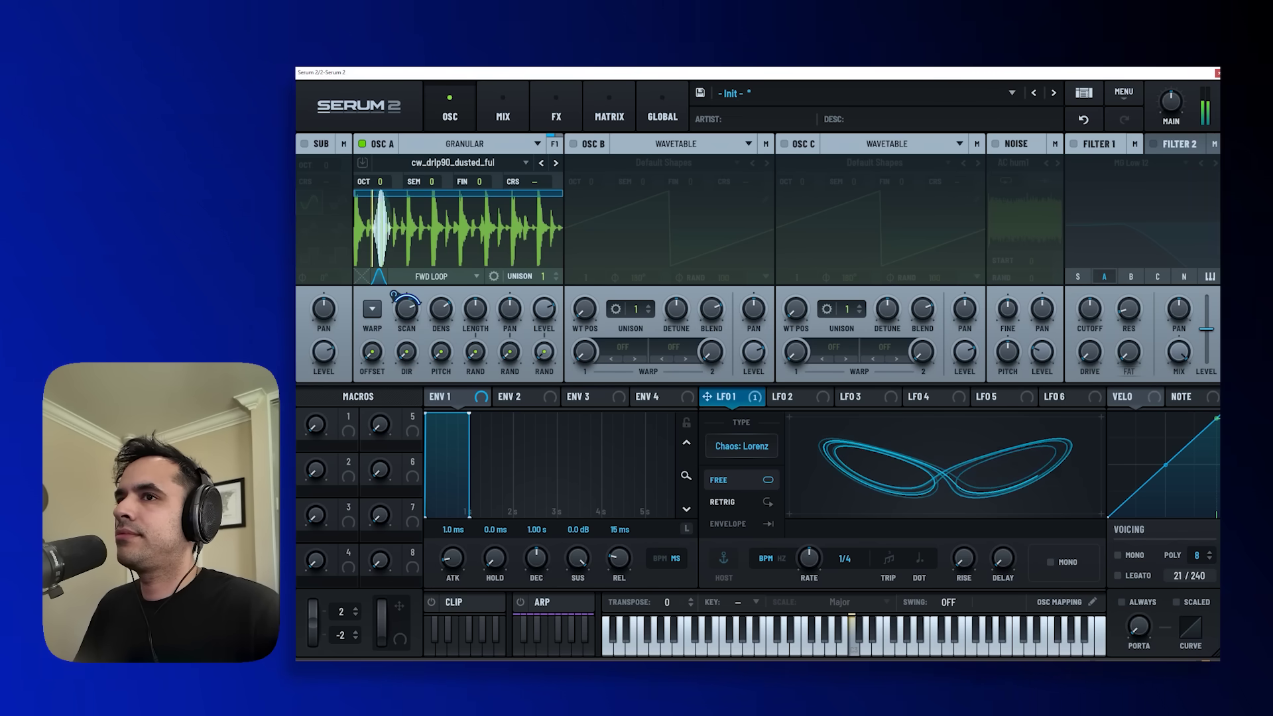
drag(393, 295, 394, 278)
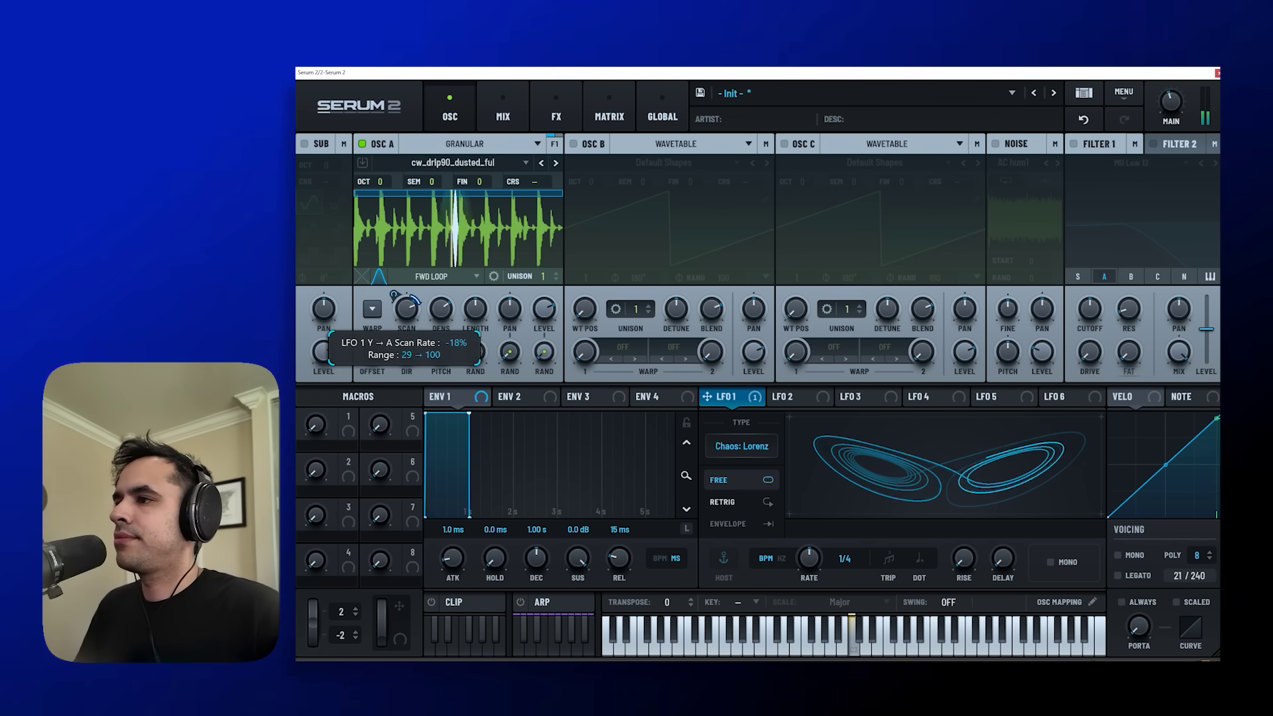
Step: Raise Osc A's random level amount and set its random offset to about 16%
mouse_move(440, 352)
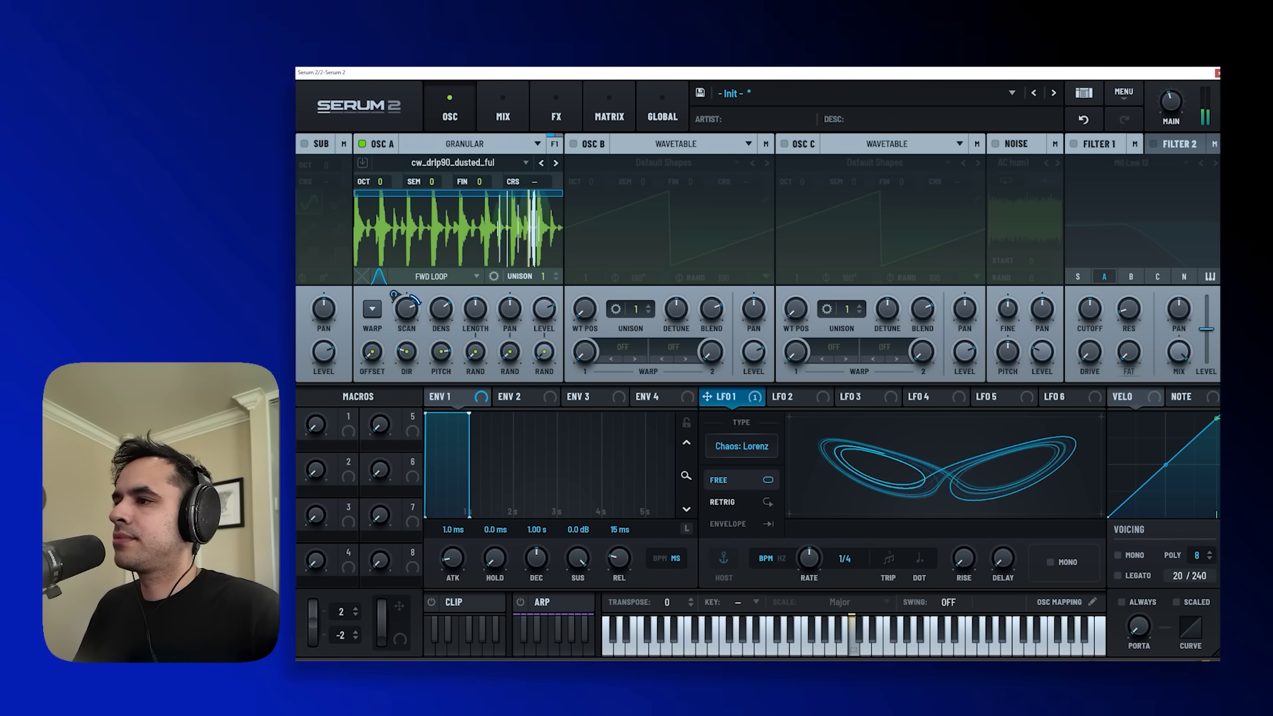
mouse_move(509, 352)
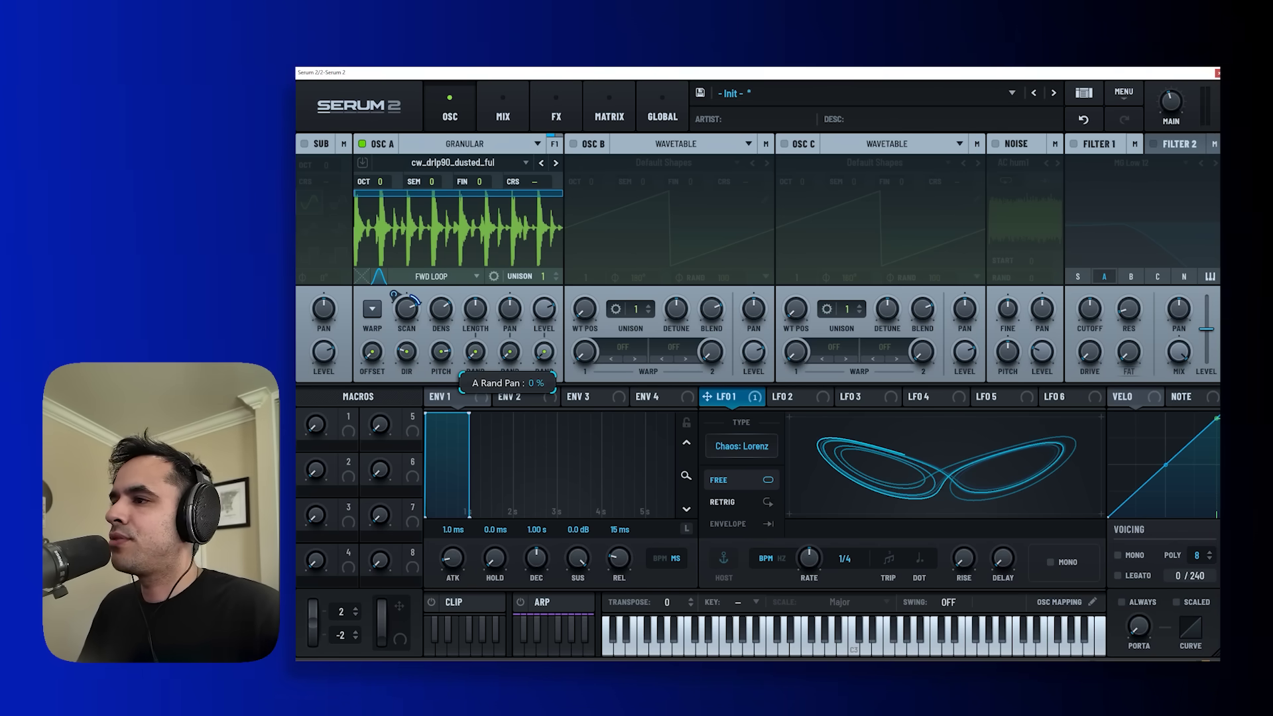
drag(544, 352, 545, 340)
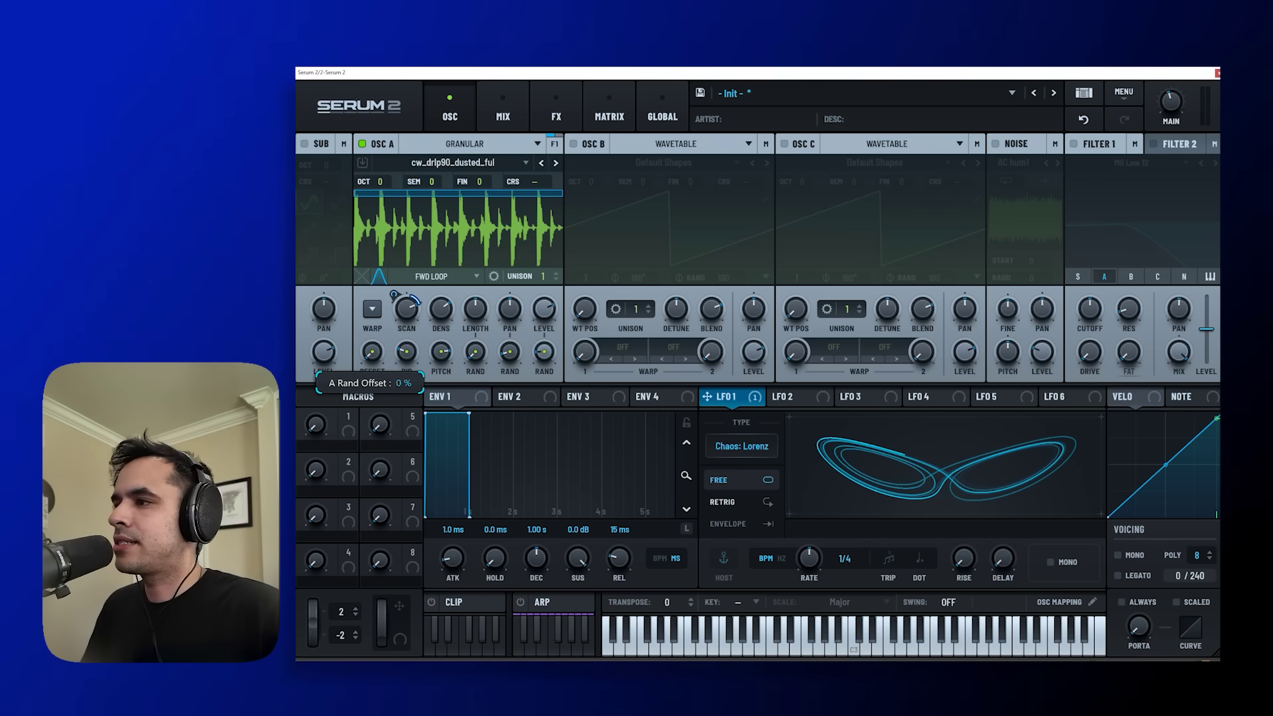
drag(371, 352, 372, 334)
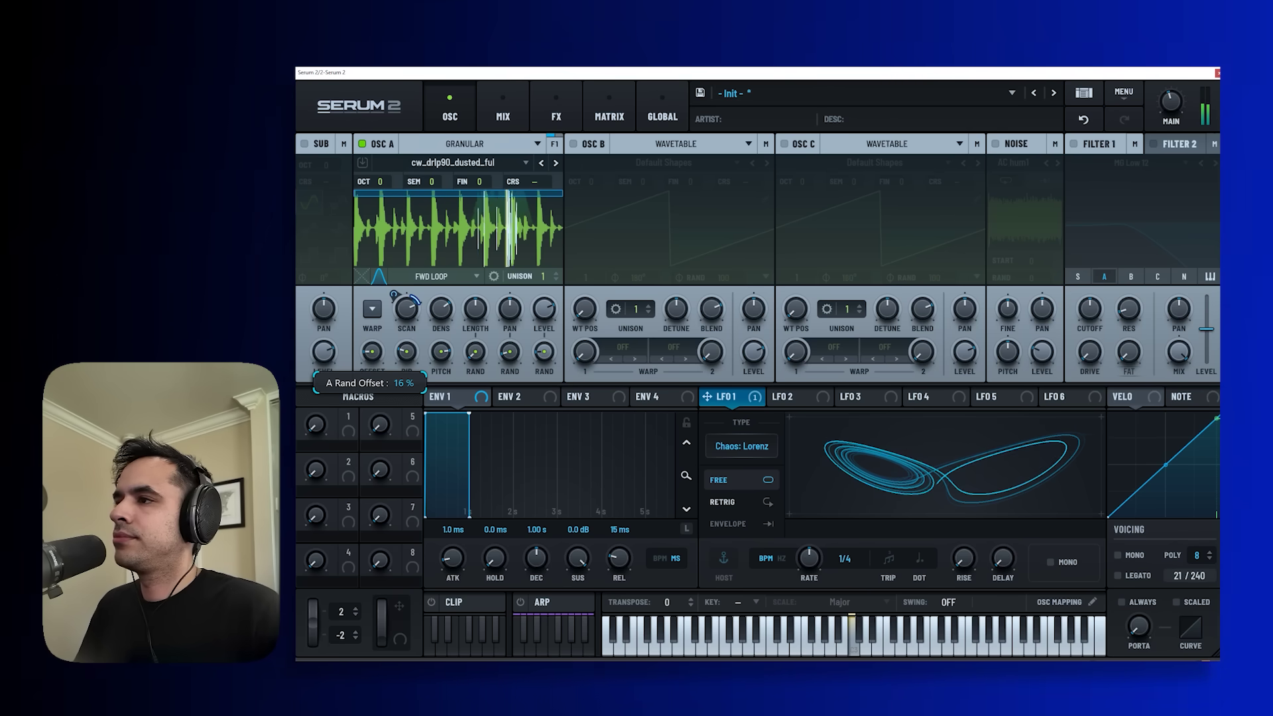
drag(372, 334, 372, 333)
Step: Enable the arpeggiator with a transpose shift of 12, a range of 1 and a rate of 1/32
click(542, 602)
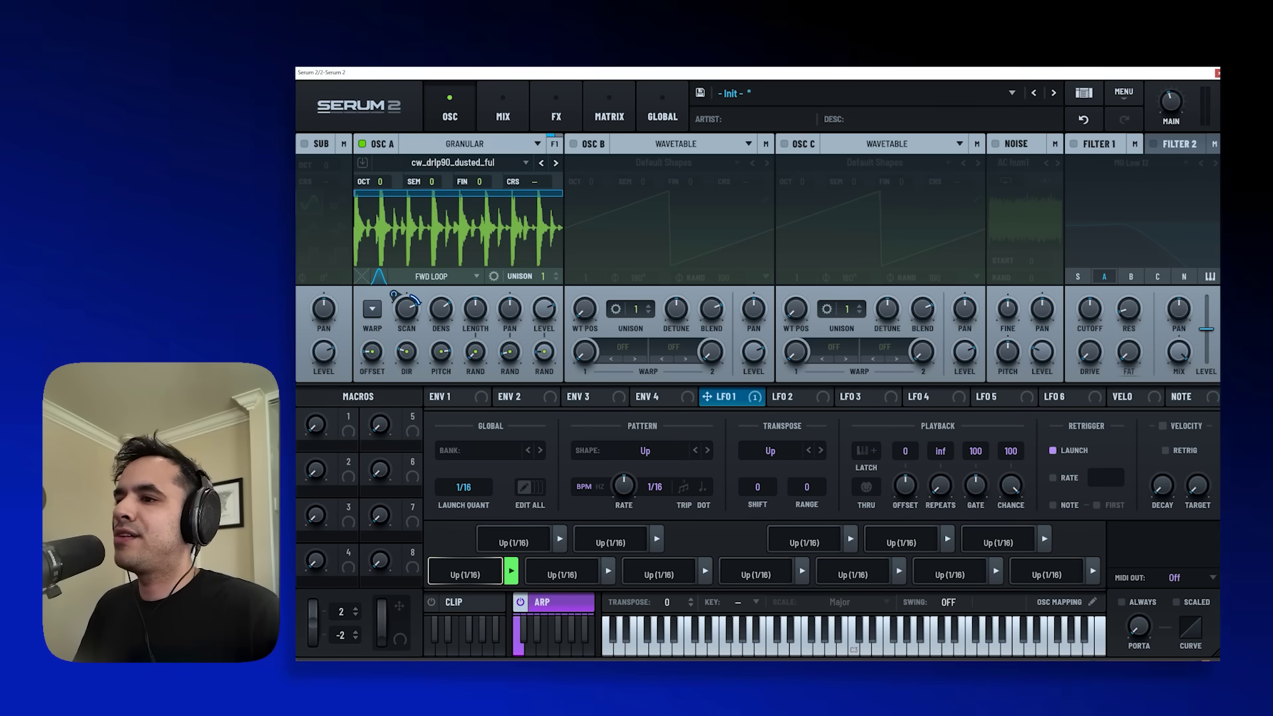
mouse_move(756, 487)
mouse_down()
mouse_move(756, 504)
mouse_move(757, 483)
mouse_up()
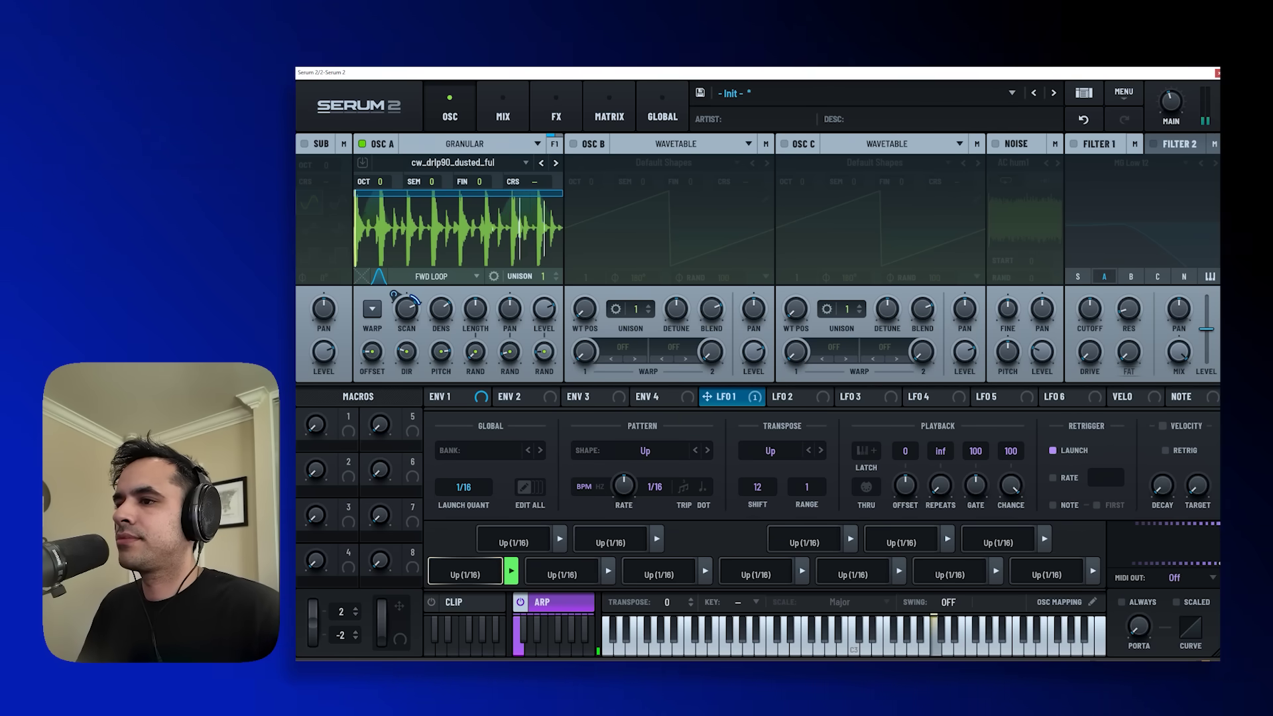
drag(623, 485, 623, 472)
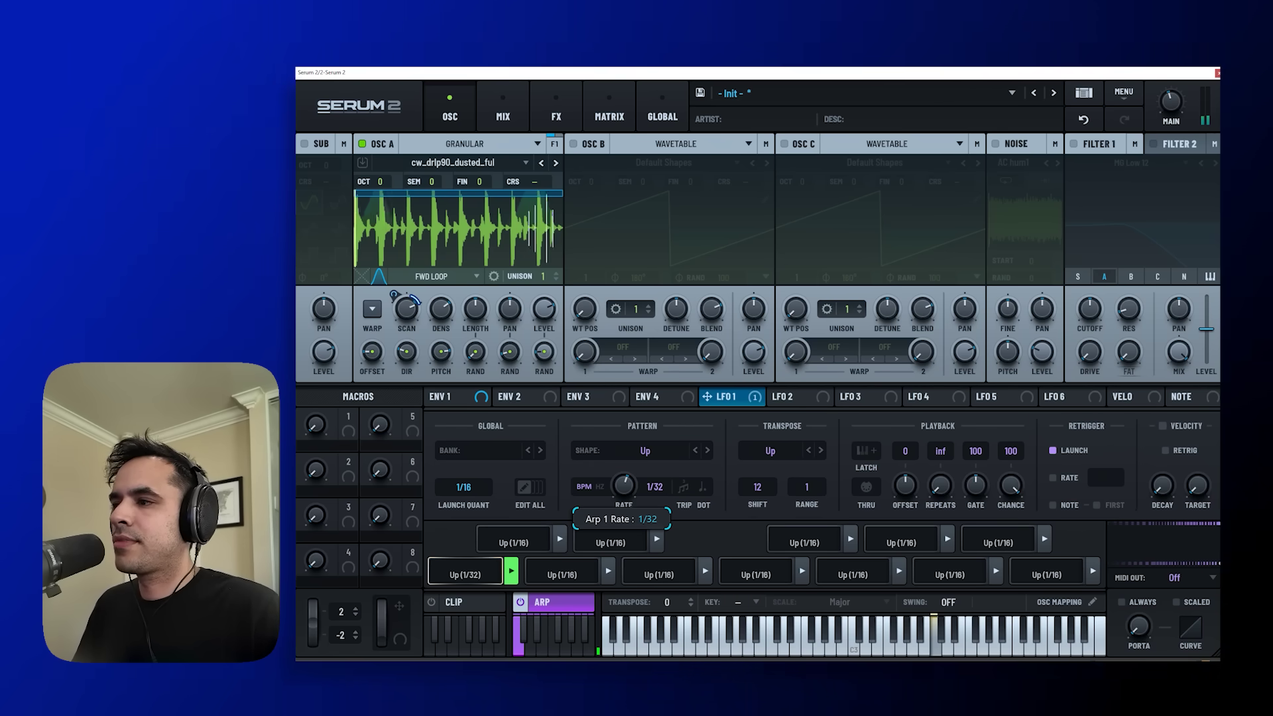
Step: Bring Env 2's sustain down to zero so the envelope only decays
click(453, 396)
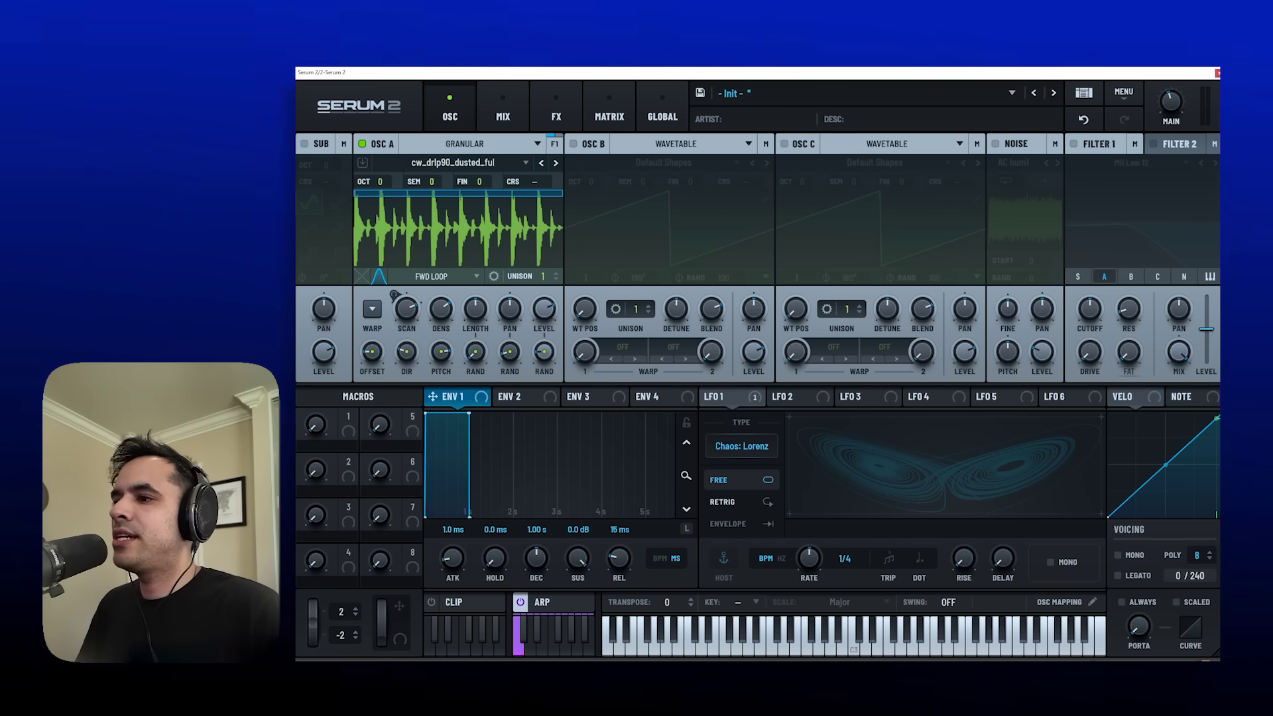
click(522, 397)
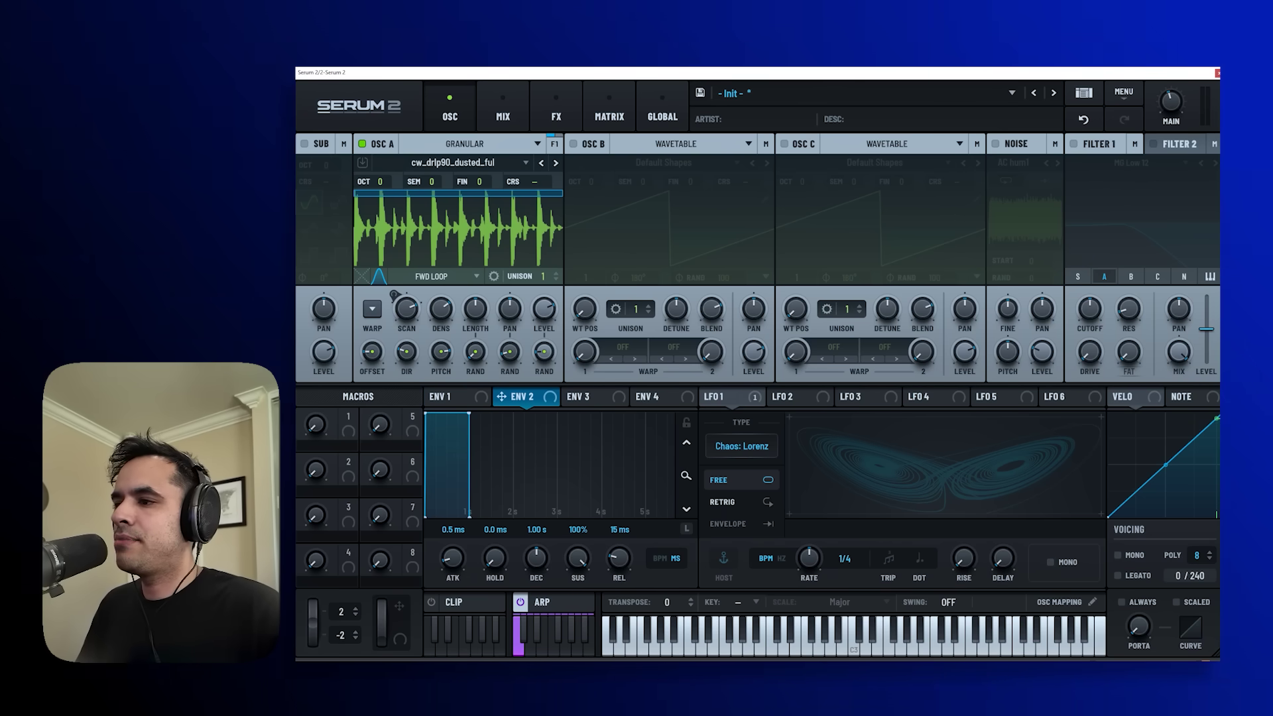
drag(577, 558, 577, 646)
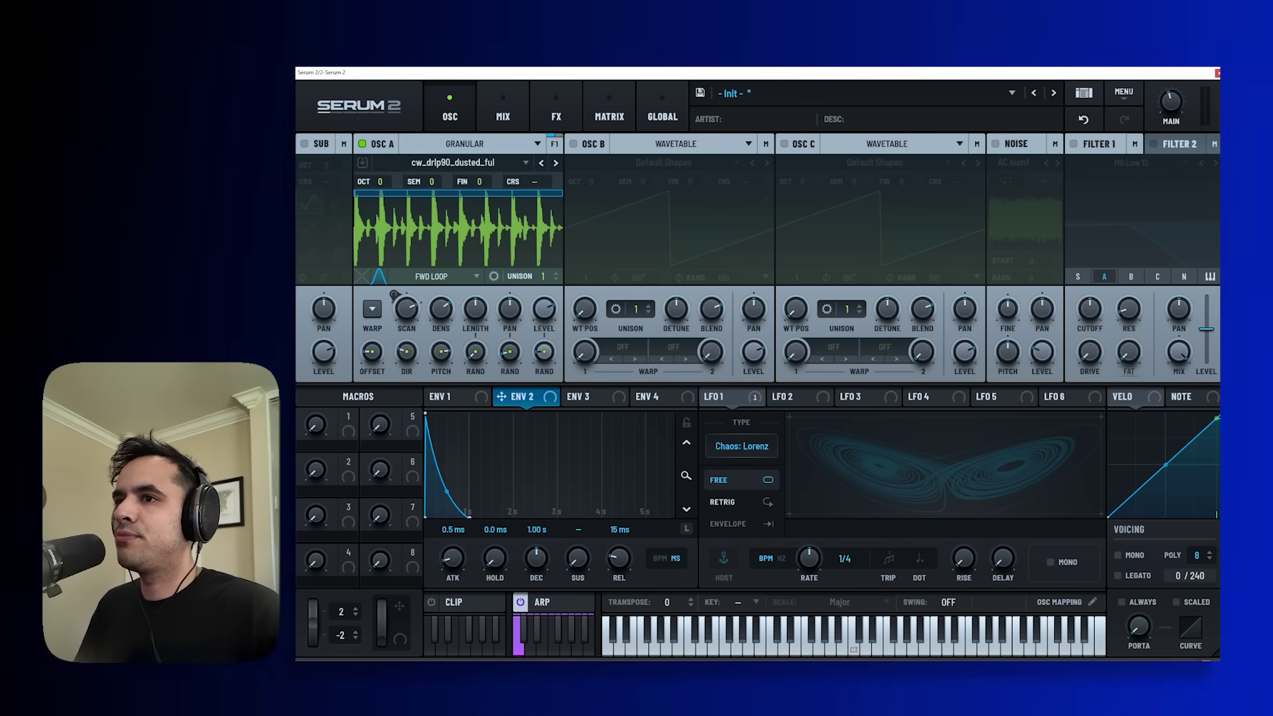
Step: Enable Filter 1 and modulate its cutoff with Env 2, lowering the base cutoff frequency
click(1073, 144)
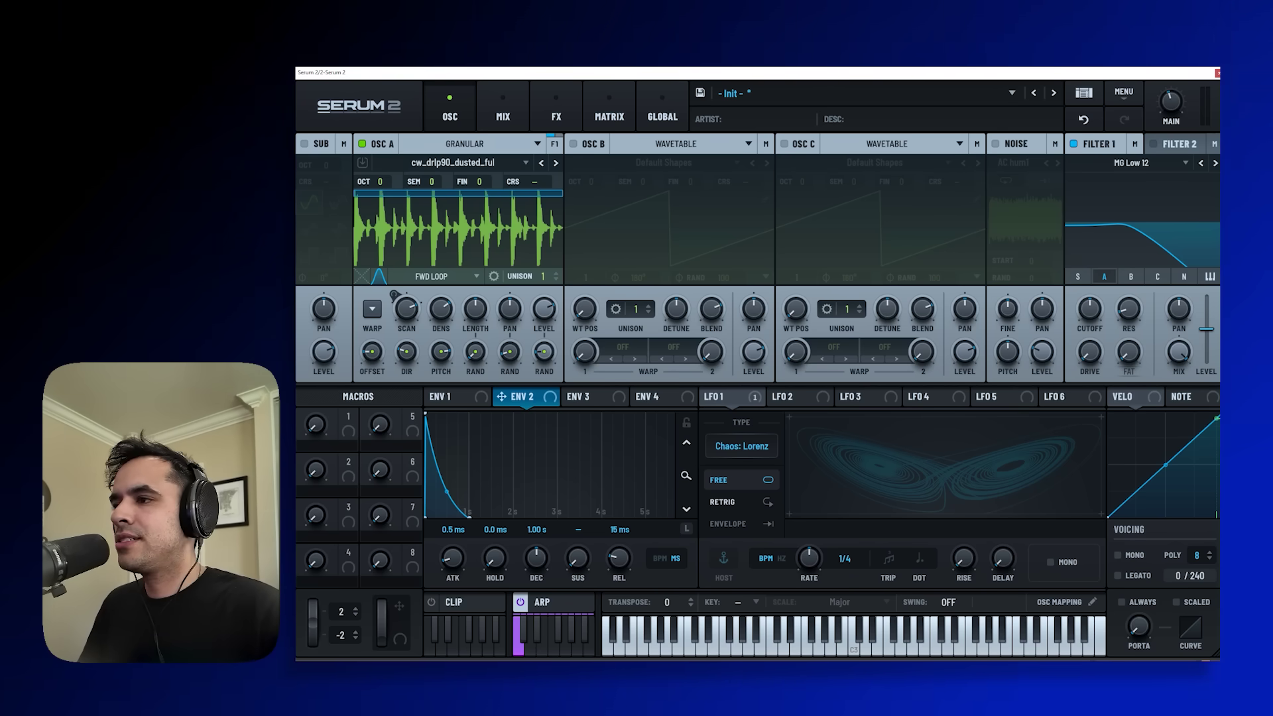
mouse_move(1089, 309)
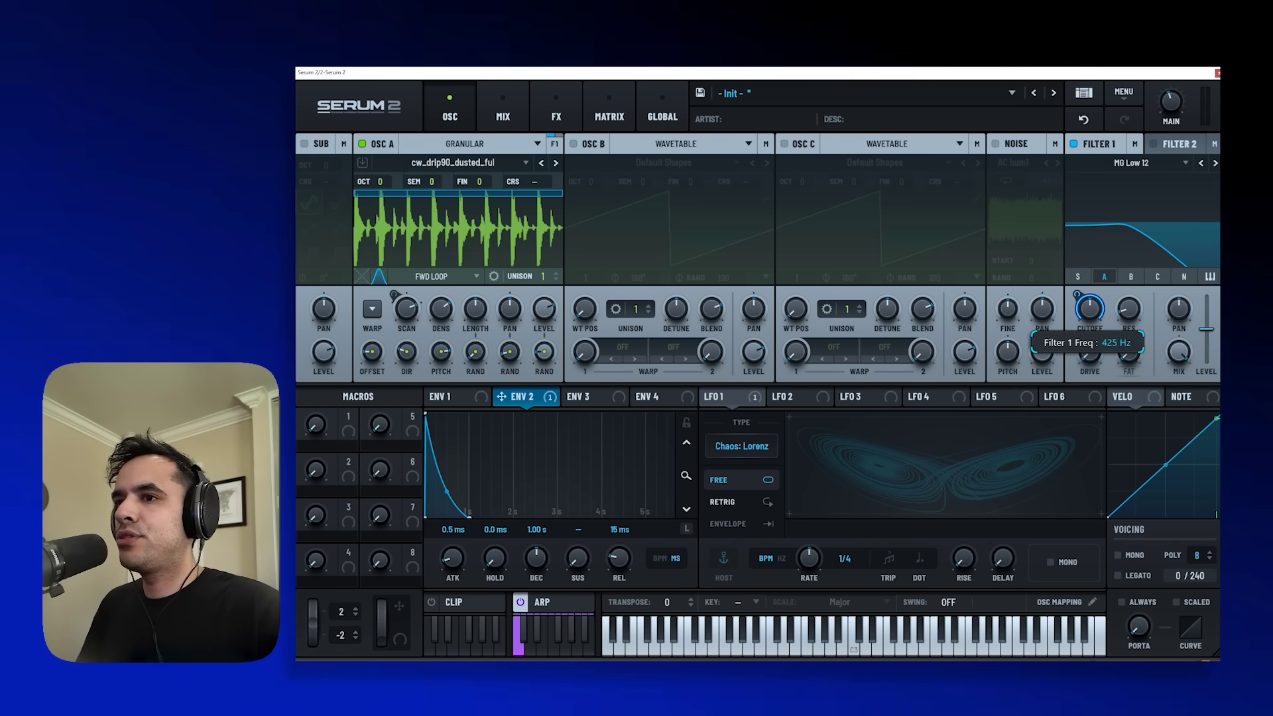
drag(1089, 309, 1089, 330)
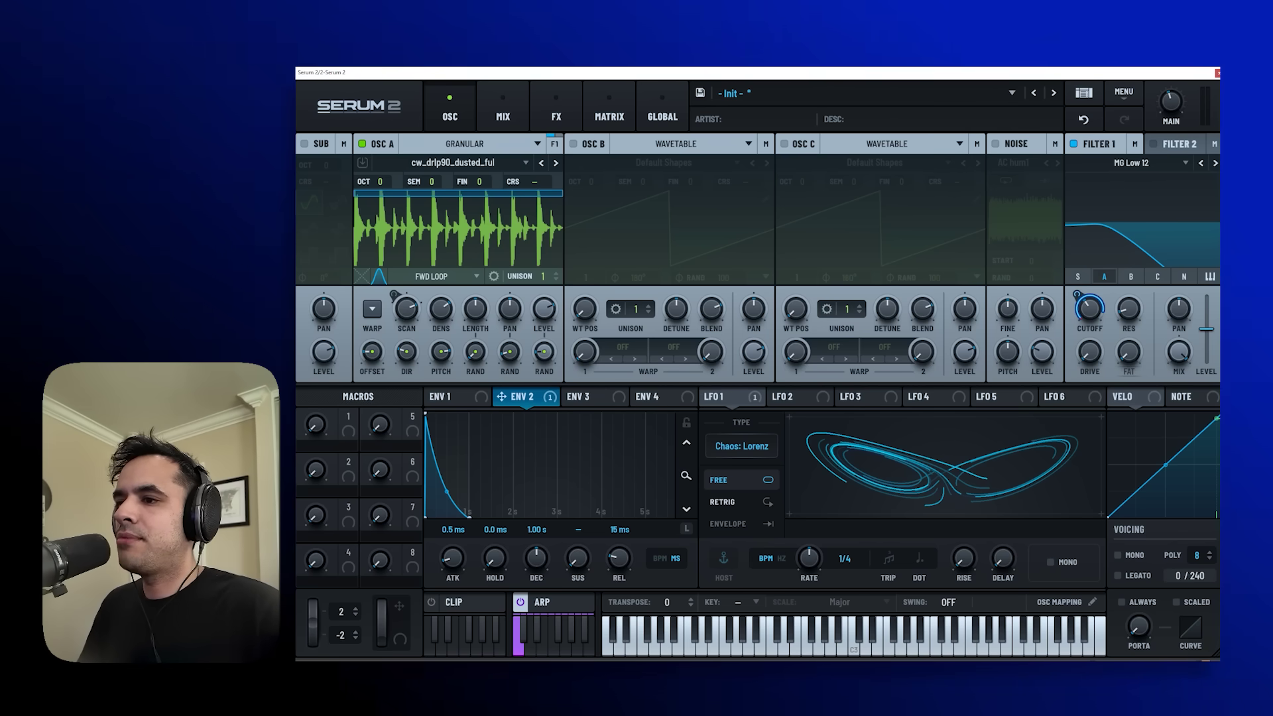
Step: Slow LFO 1's rate to 0.09 Hz and set its modulation depth on Osc A's scan rate to -45%
click(781, 558)
drag(809, 558, 808, 589)
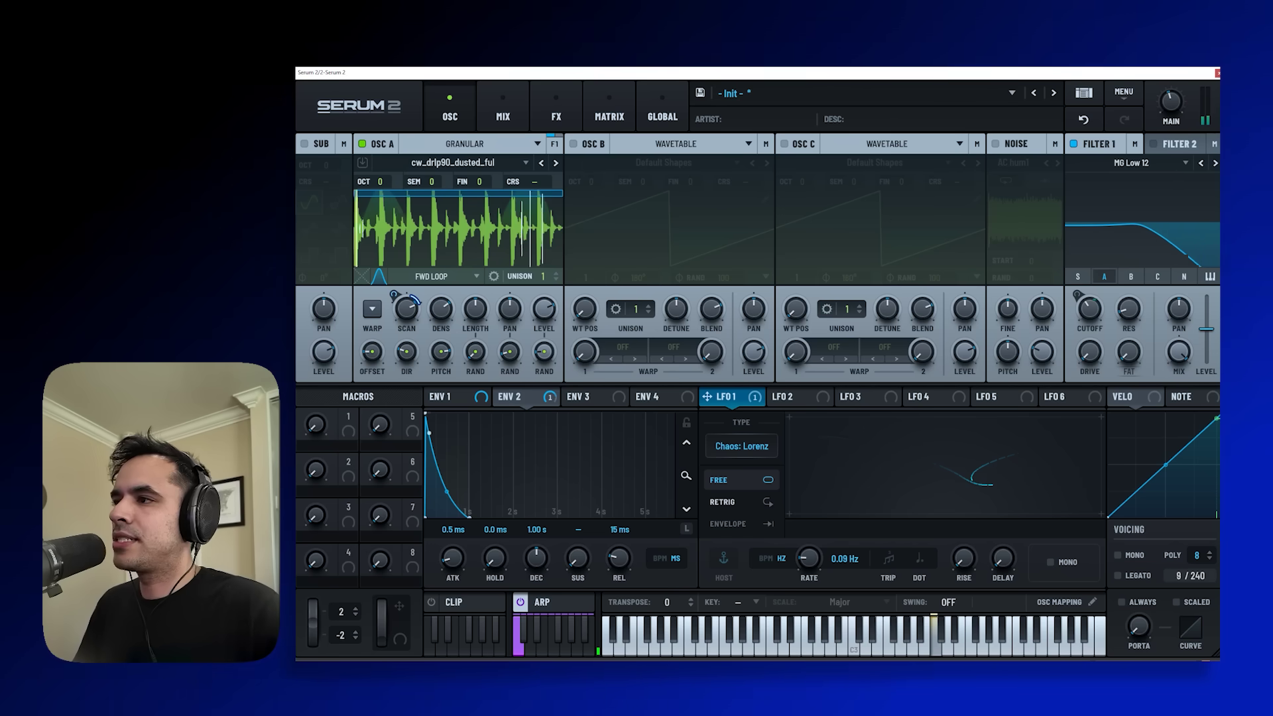
drag(393, 295, 394, 305)
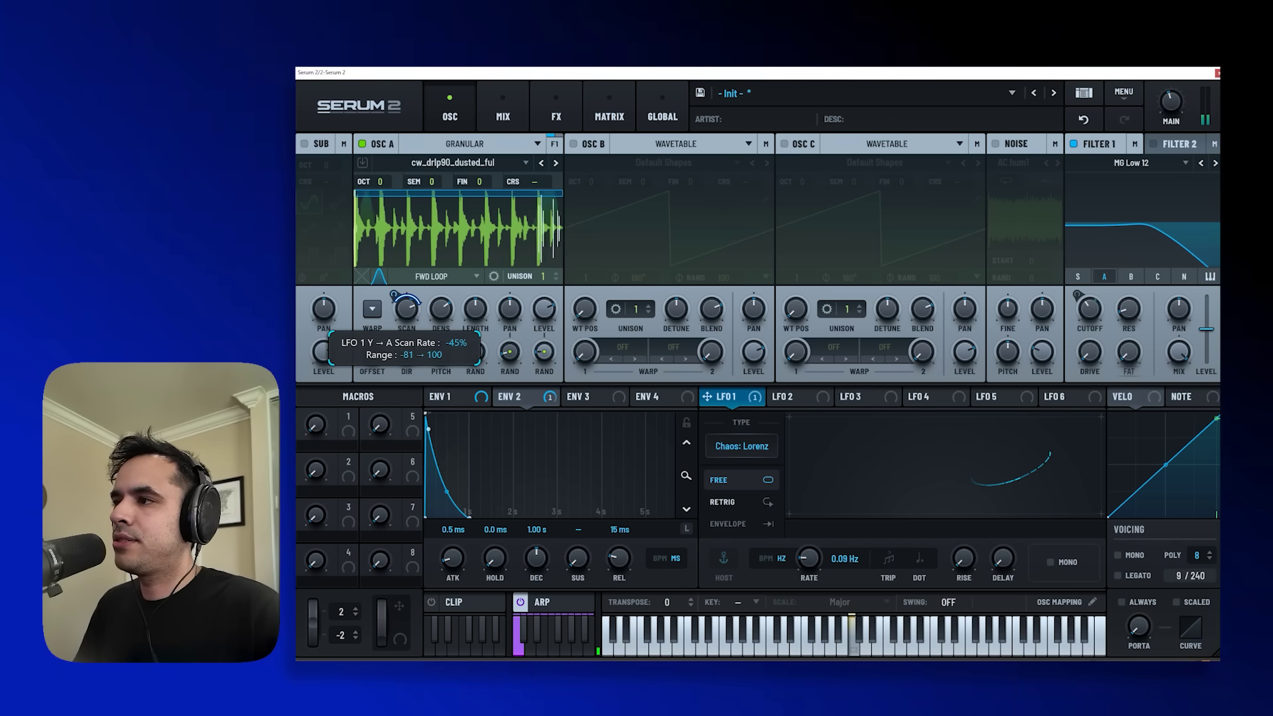
mouse_move(441, 309)
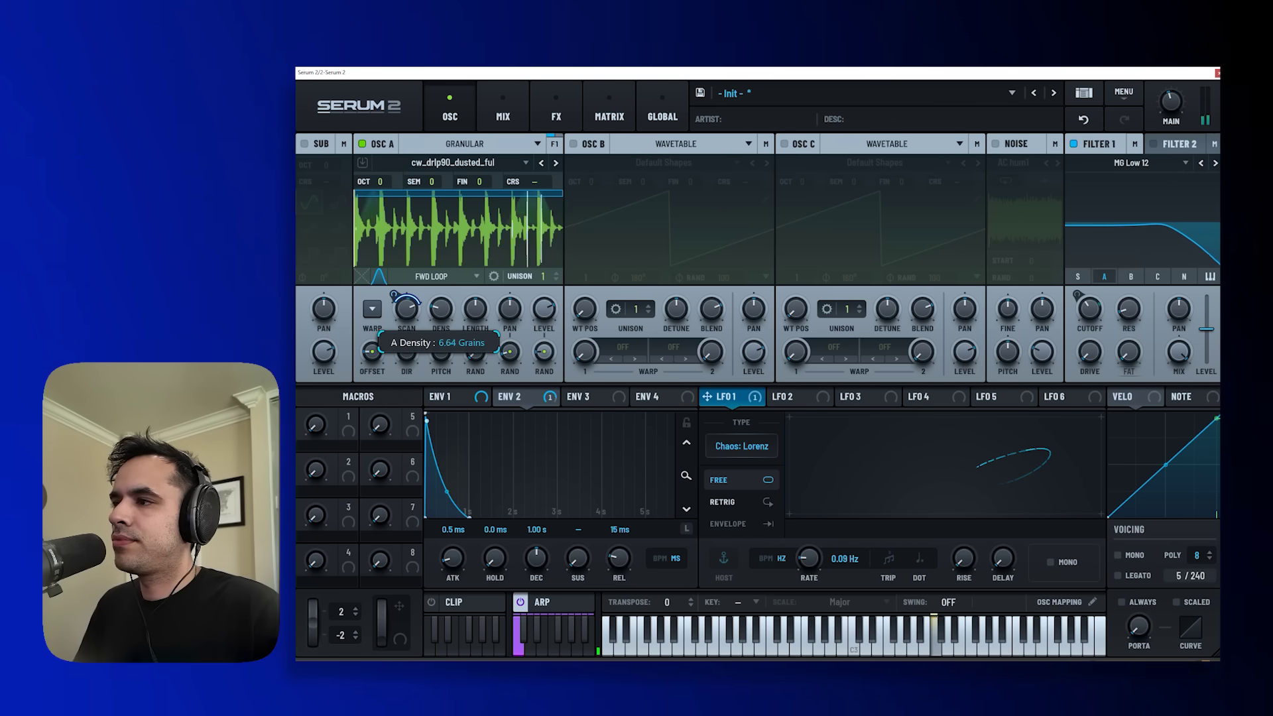
mouse_move(440, 352)
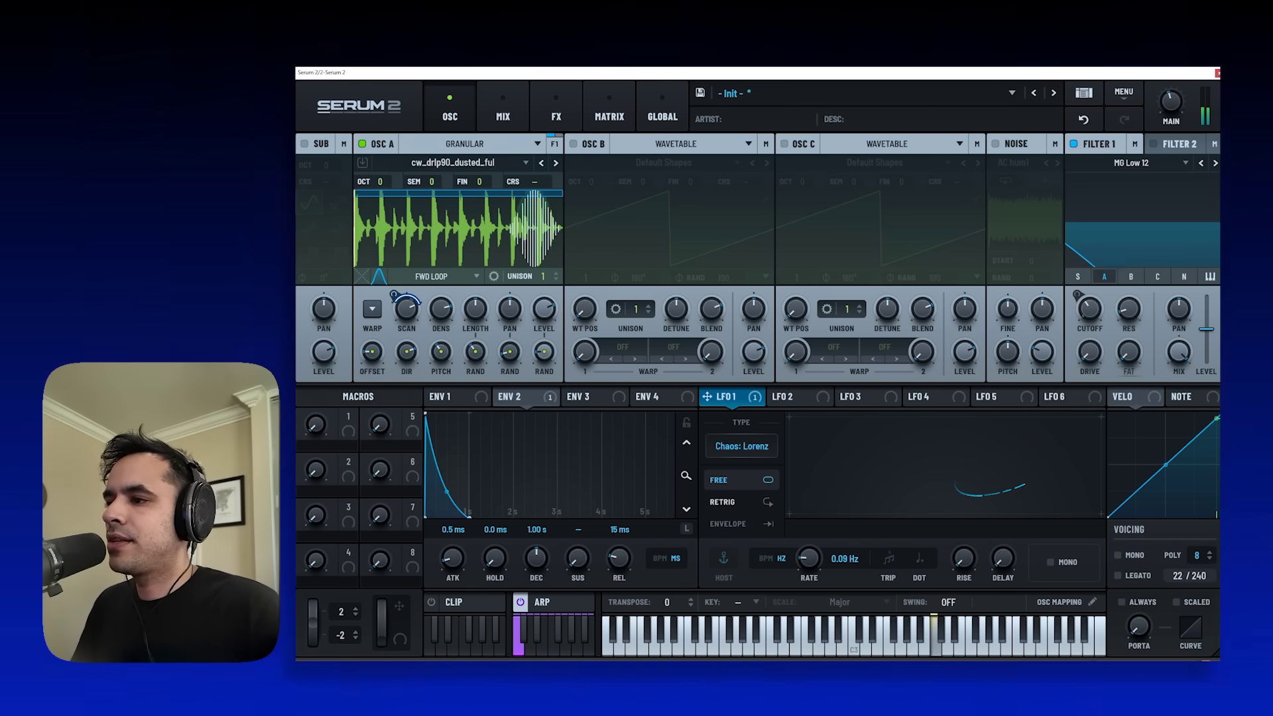
Step: Set the arpeggiator's transpose mode to Random
click(555, 602)
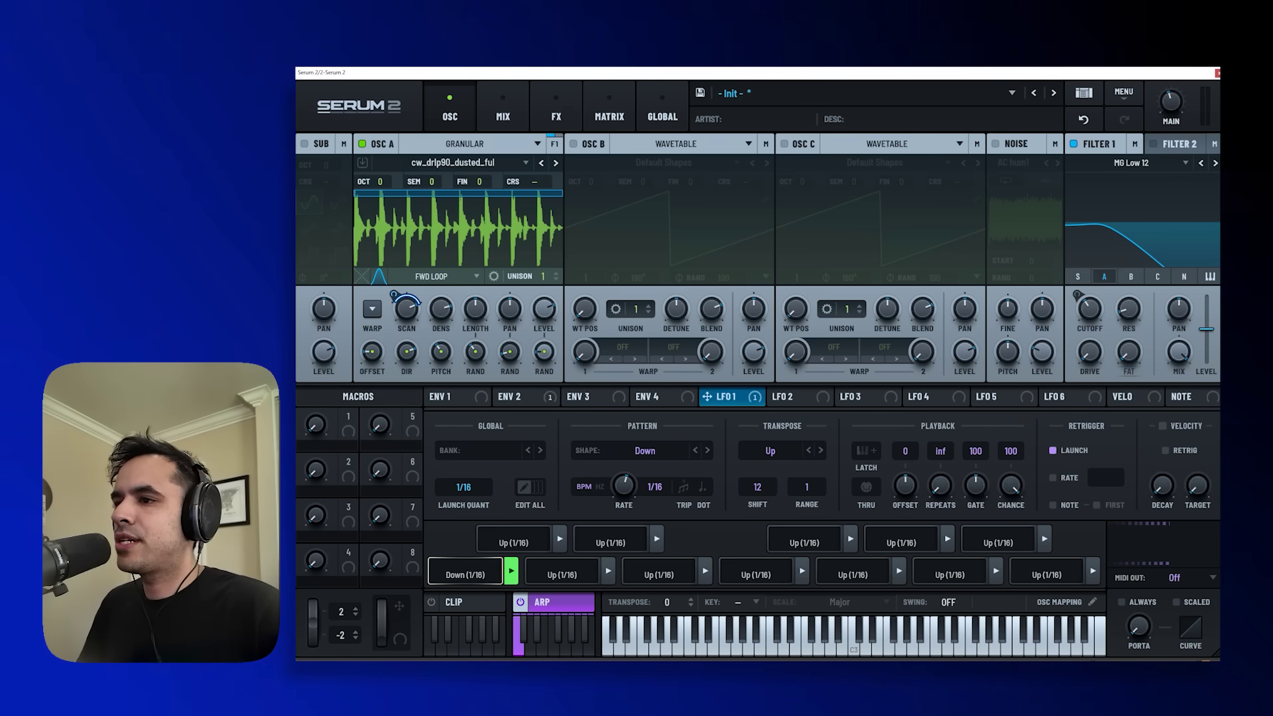
click(771, 451)
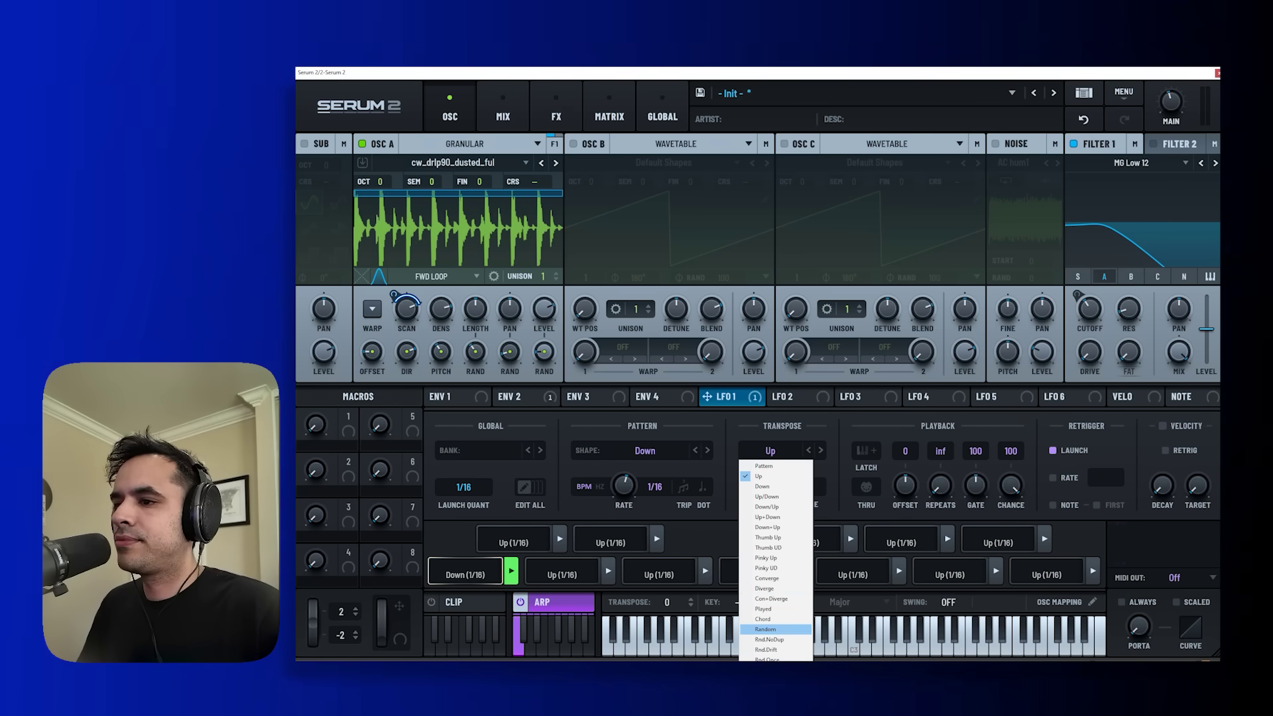
click(768, 629)
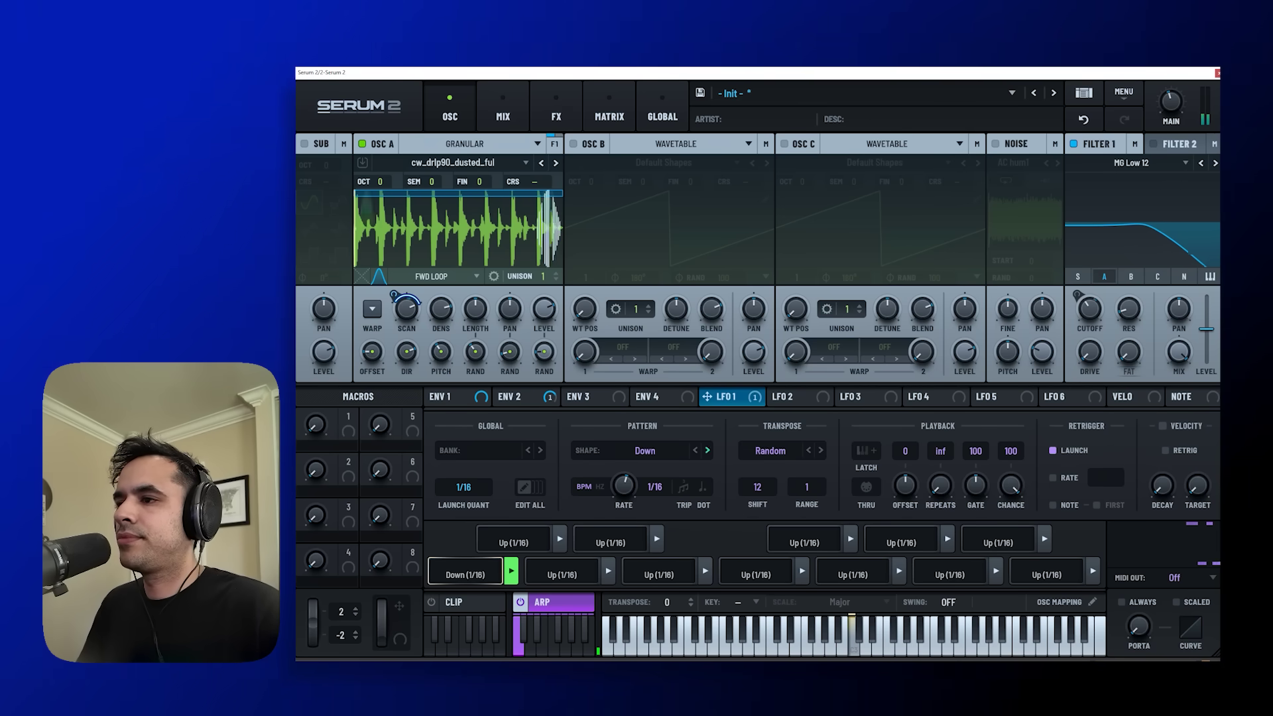
Step: Set the arpeggiator's pattern shape to Up/Down
click(707, 451)
Step: Add a Compressor to the end of the main FX chain with a 3:1 ratio, -25.9 dB threshold and 7.2 gain
click(503, 111)
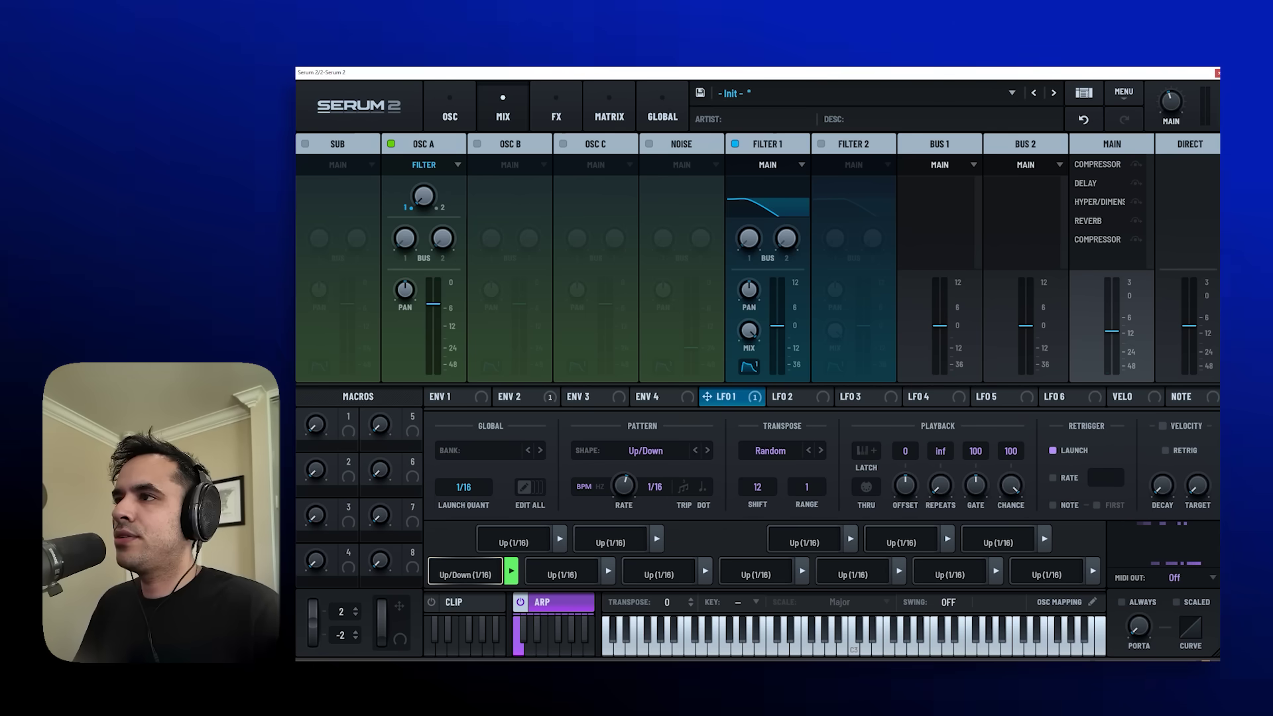
click(556, 111)
right_click(420, 330)
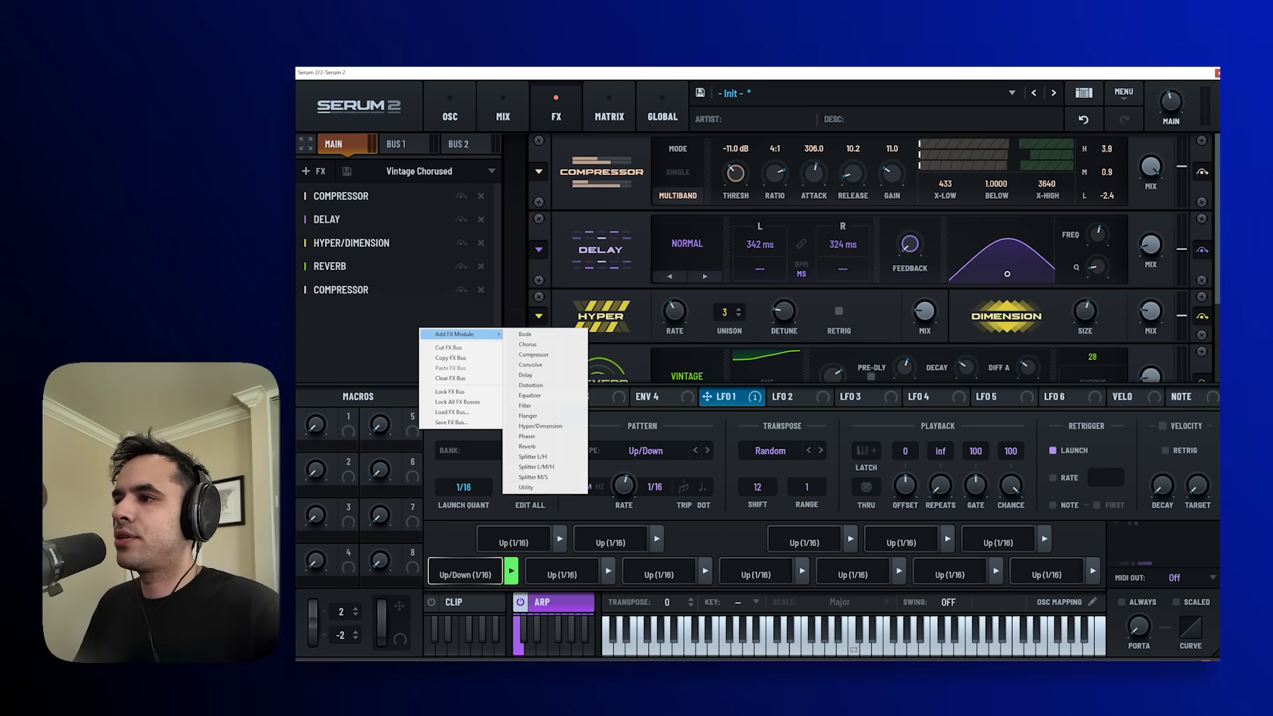
click(533, 355)
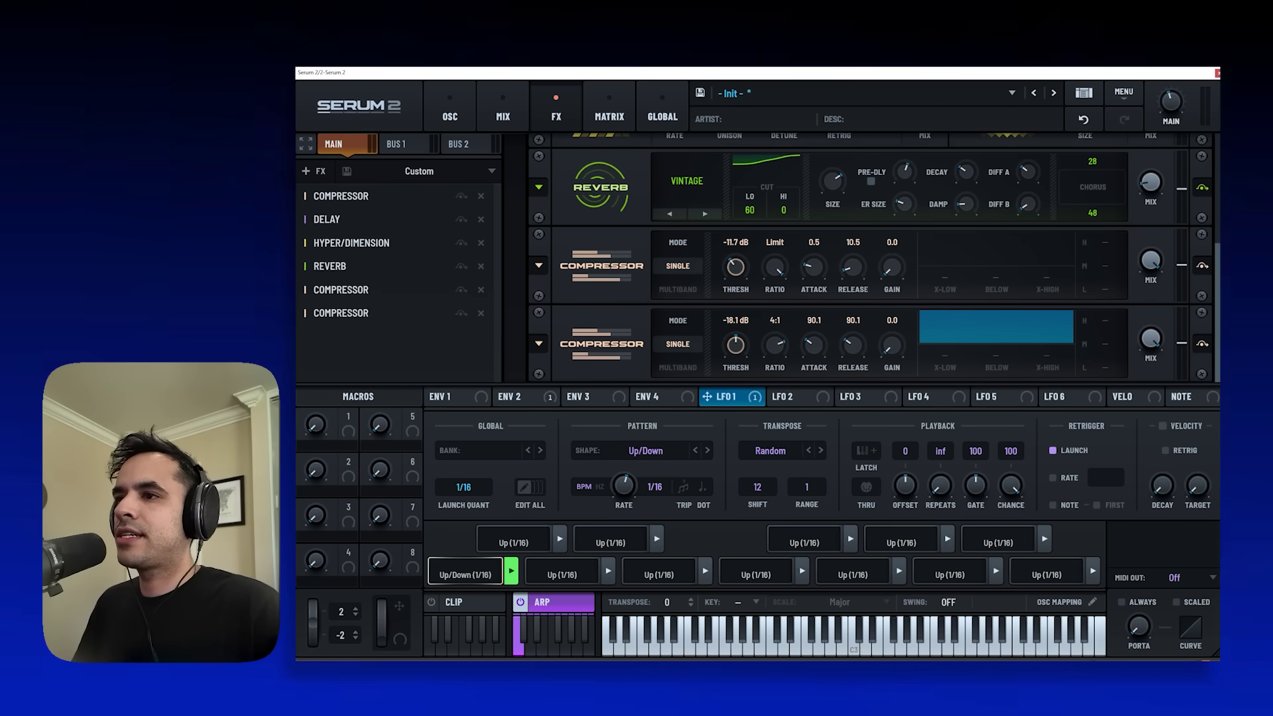
drag(775, 345, 735, 341)
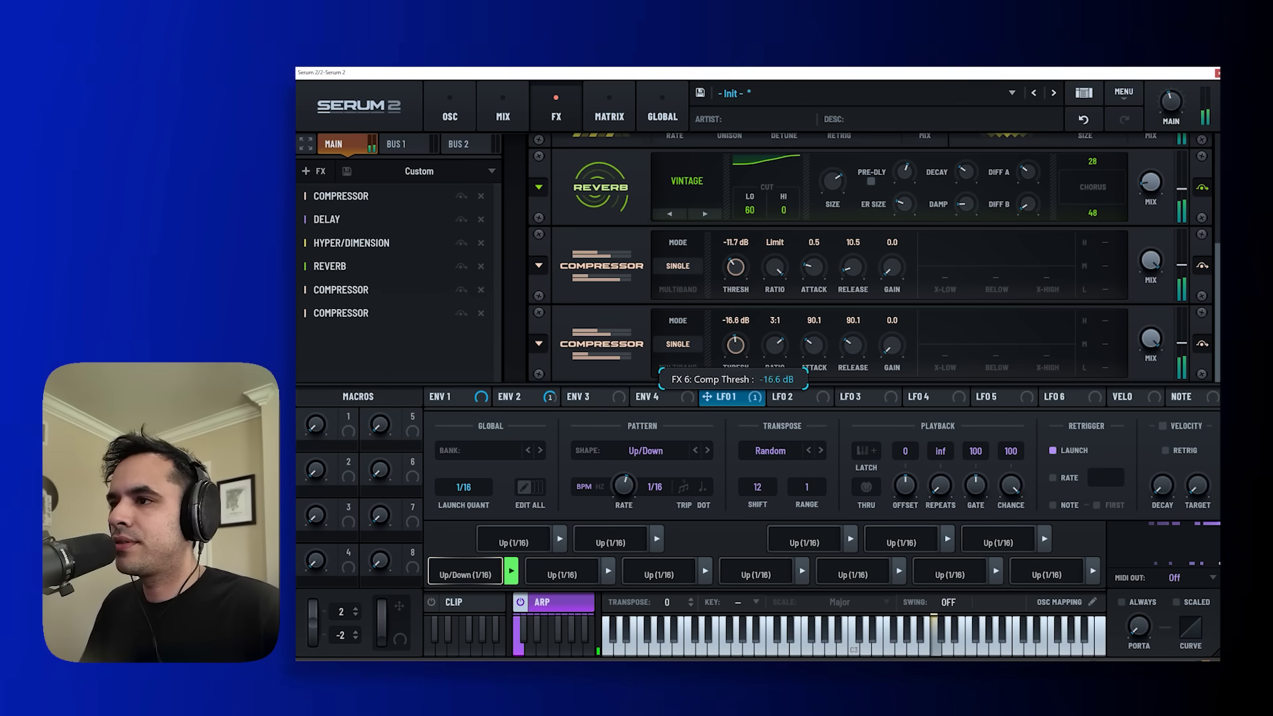
drag(891, 344, 891, 320)
Step: Adjust Osc A's scan rate and offset, and shorten its grain length
click(449, 109)
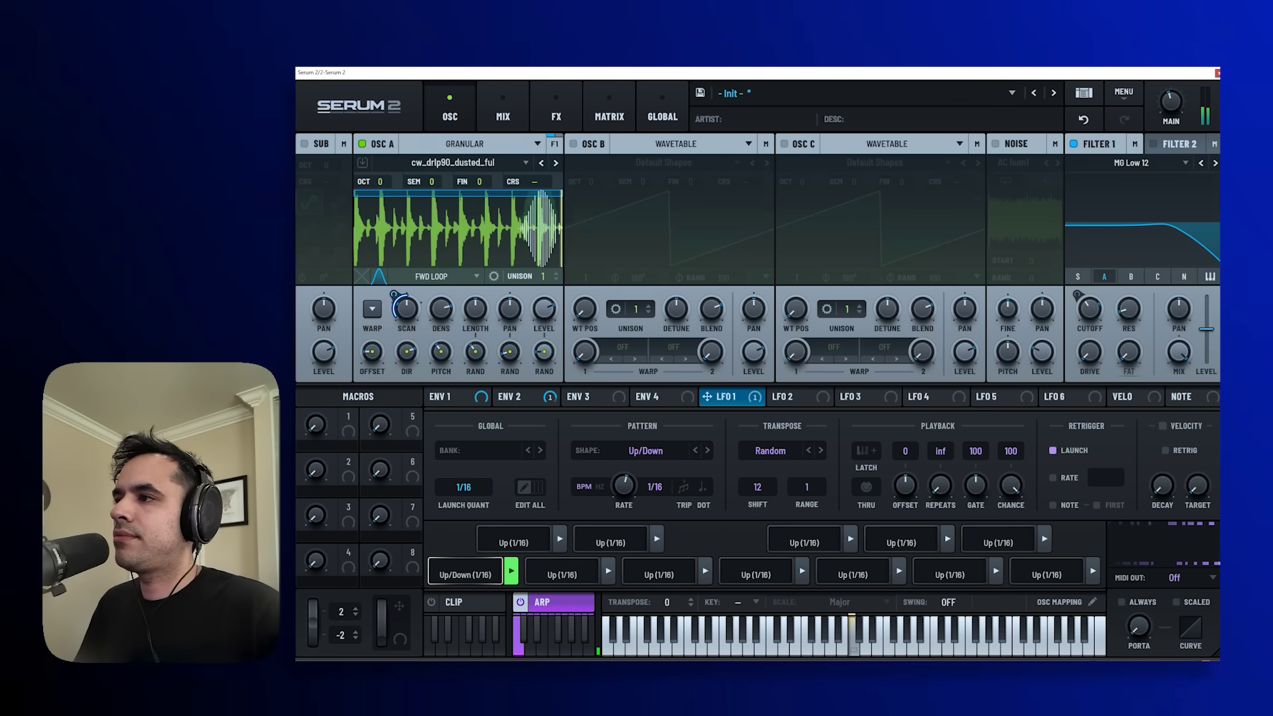
drag(407, 309, 440, 355)
drag(475, 301, 475, 331)
drag(475, 309, 474, 337)
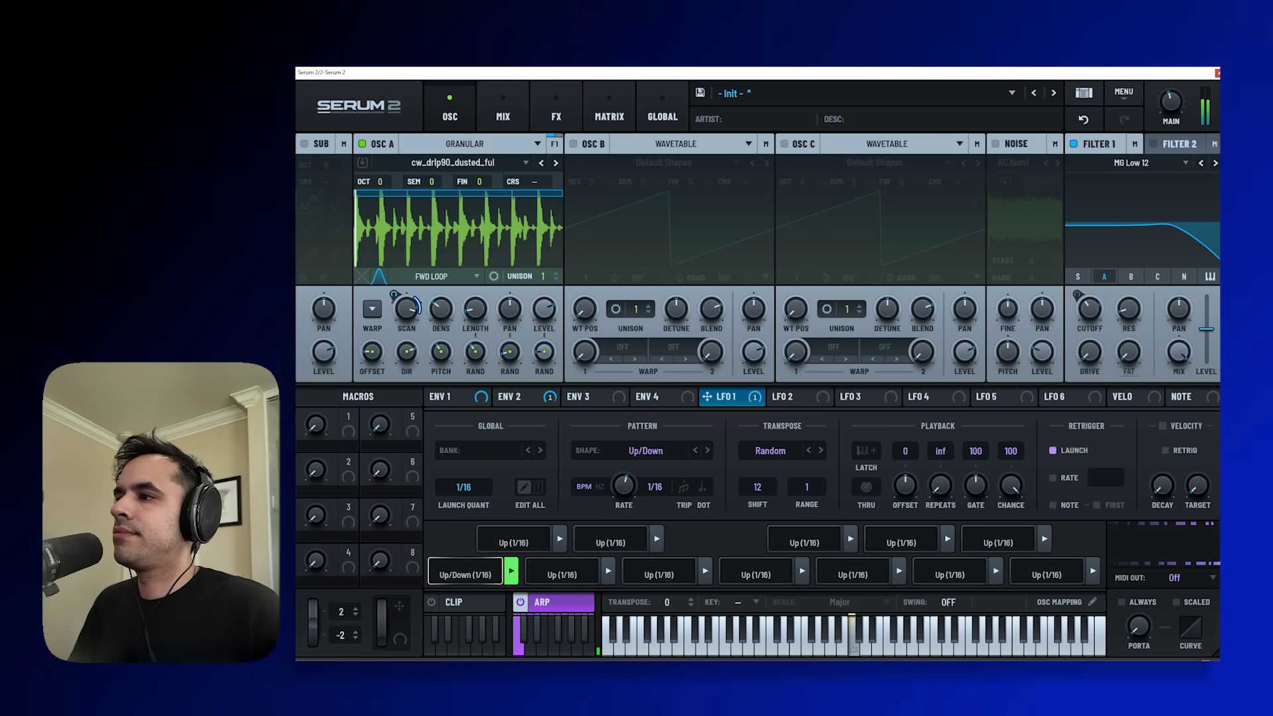
drag(372, 352, 372, 349)
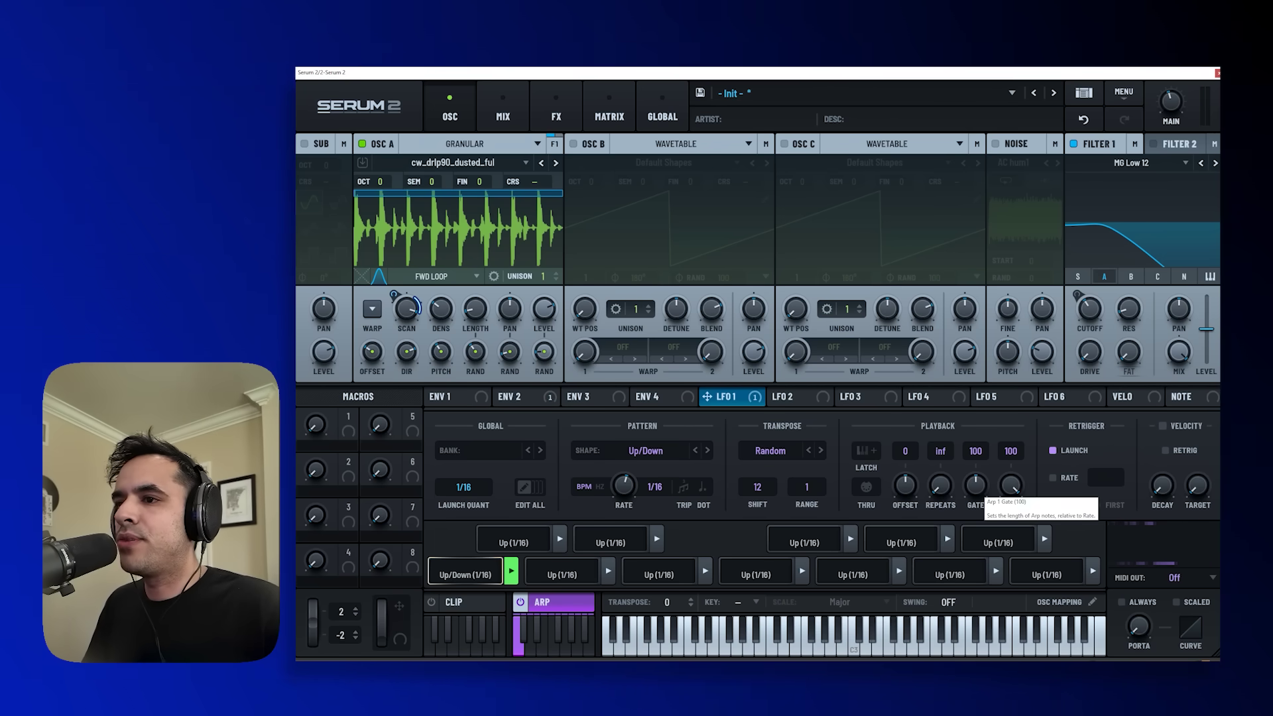
Step: Set the arpeggiator's repeats to 4, gate to 54, chance to 93, transpose mode to Rnd.NoDup and pattern shape to Down+Up
drag(940, 485, 940, 510)
drag(1010, 486, 940, 490)
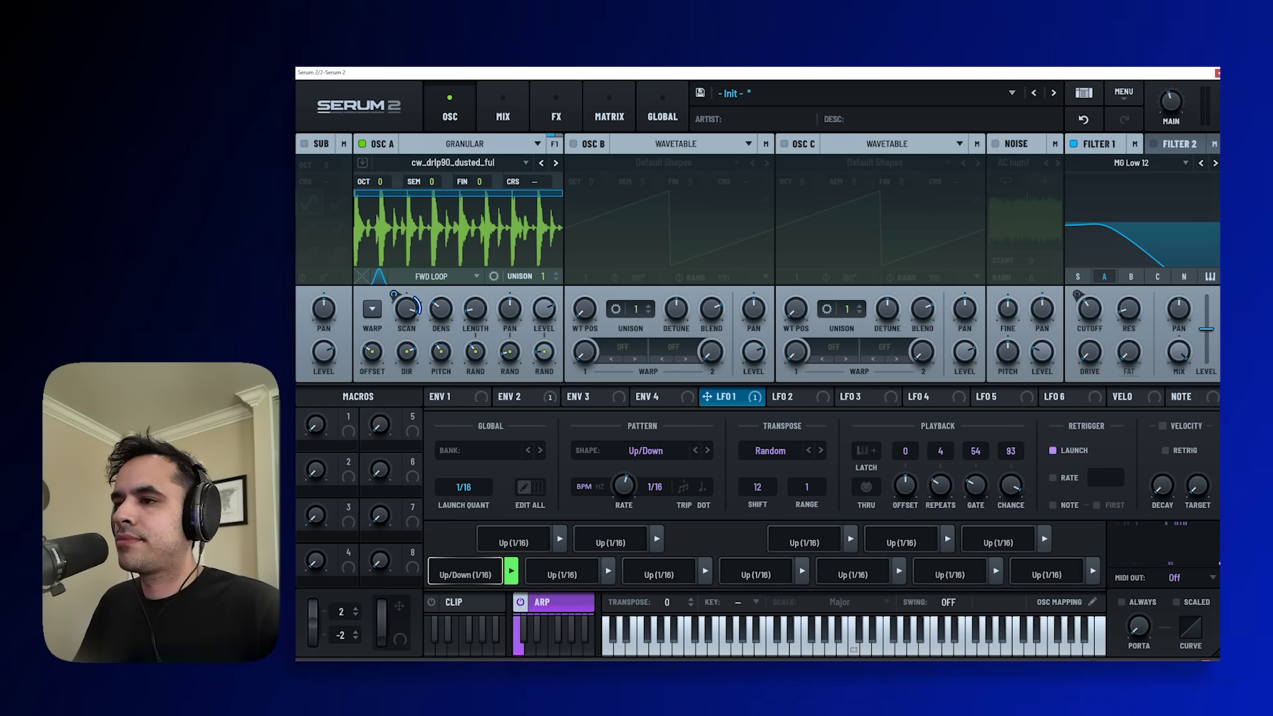
click(821, 450)
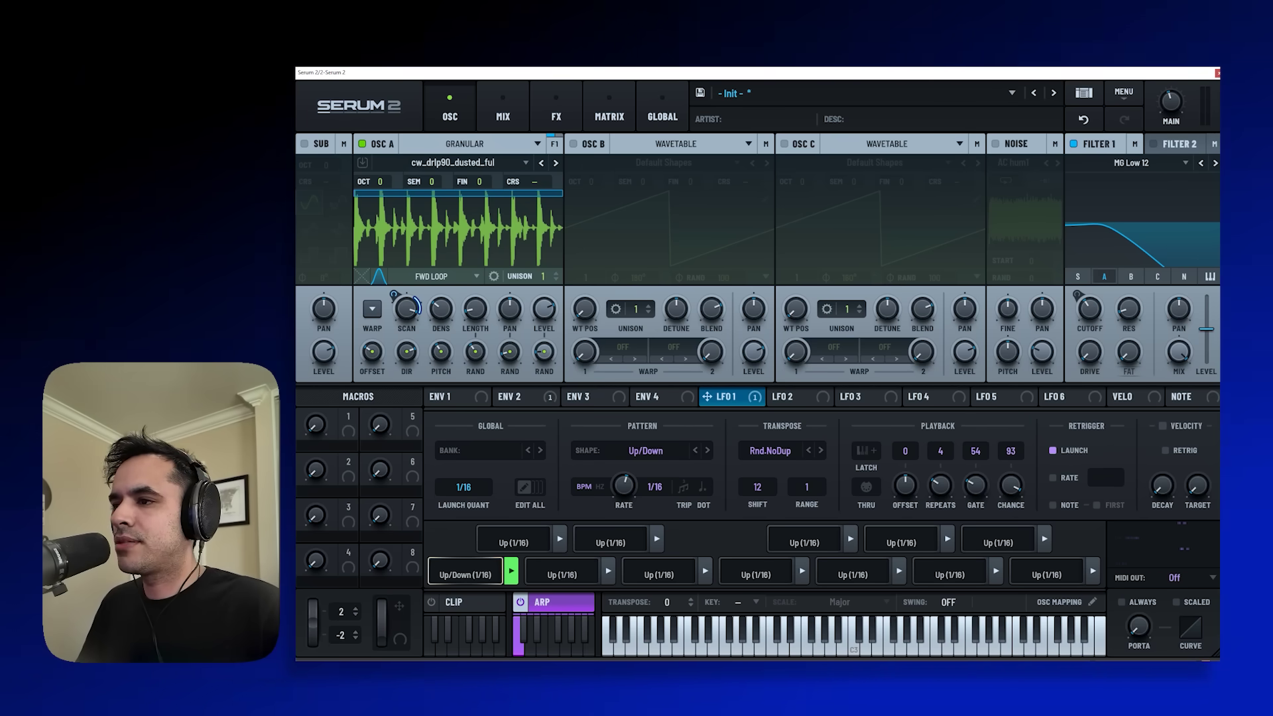
click(707, 450)
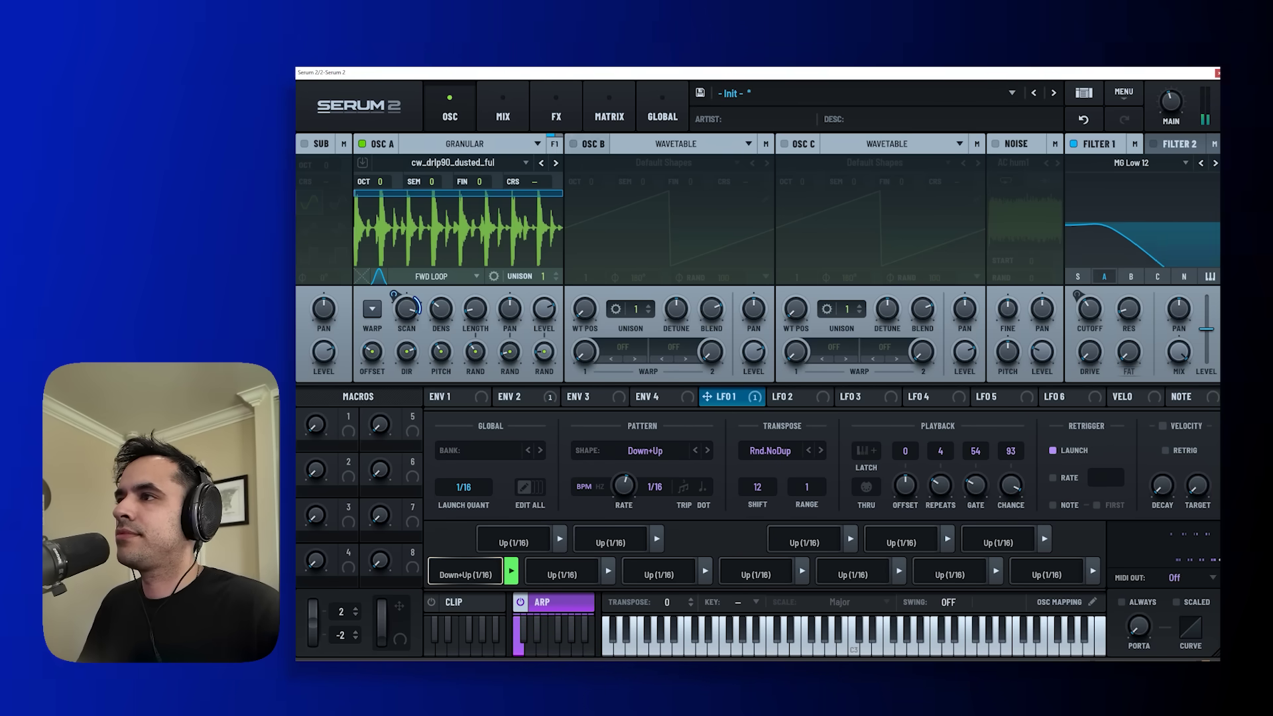
Step: Add a Delay module to the end of the main FX chain and load its factory preset Normal - Dotted 8th Delay
click(503, 107)
click(556, 109)
right_click(388, 342)
mouse_move(431, 347)
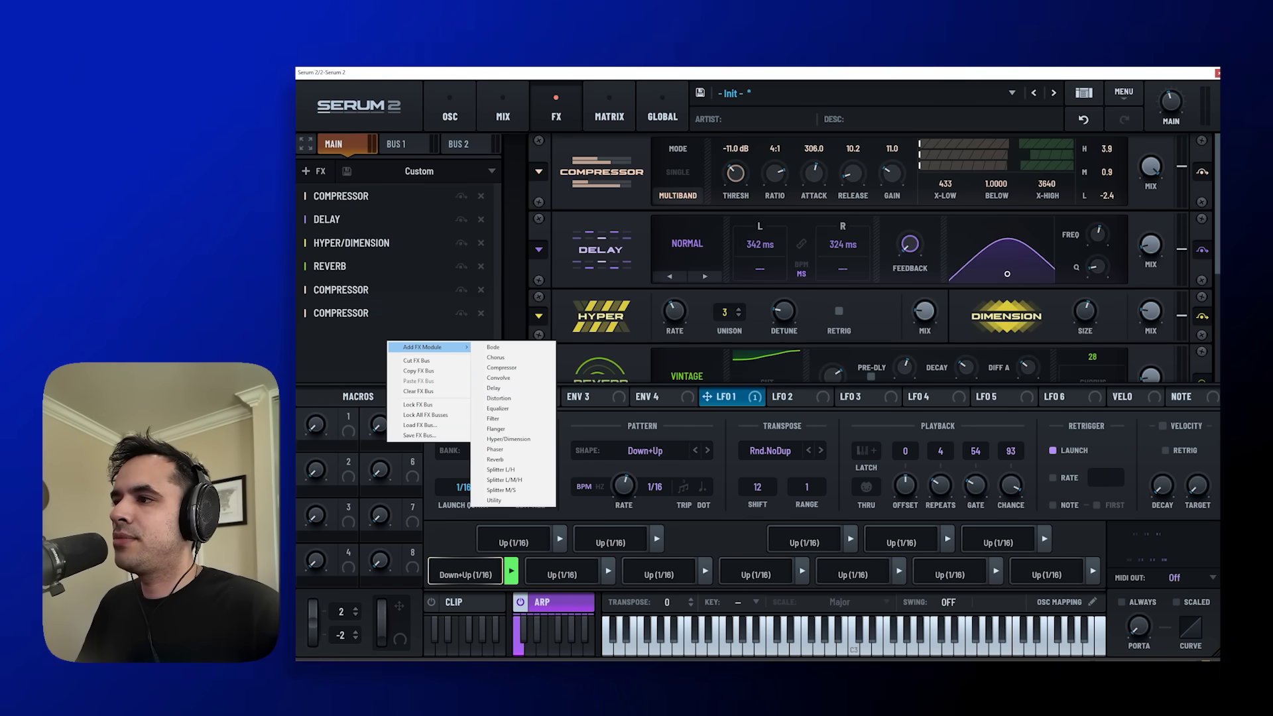
click(493, 387)
right_click(529, 334)
mouse_move(570, 339)
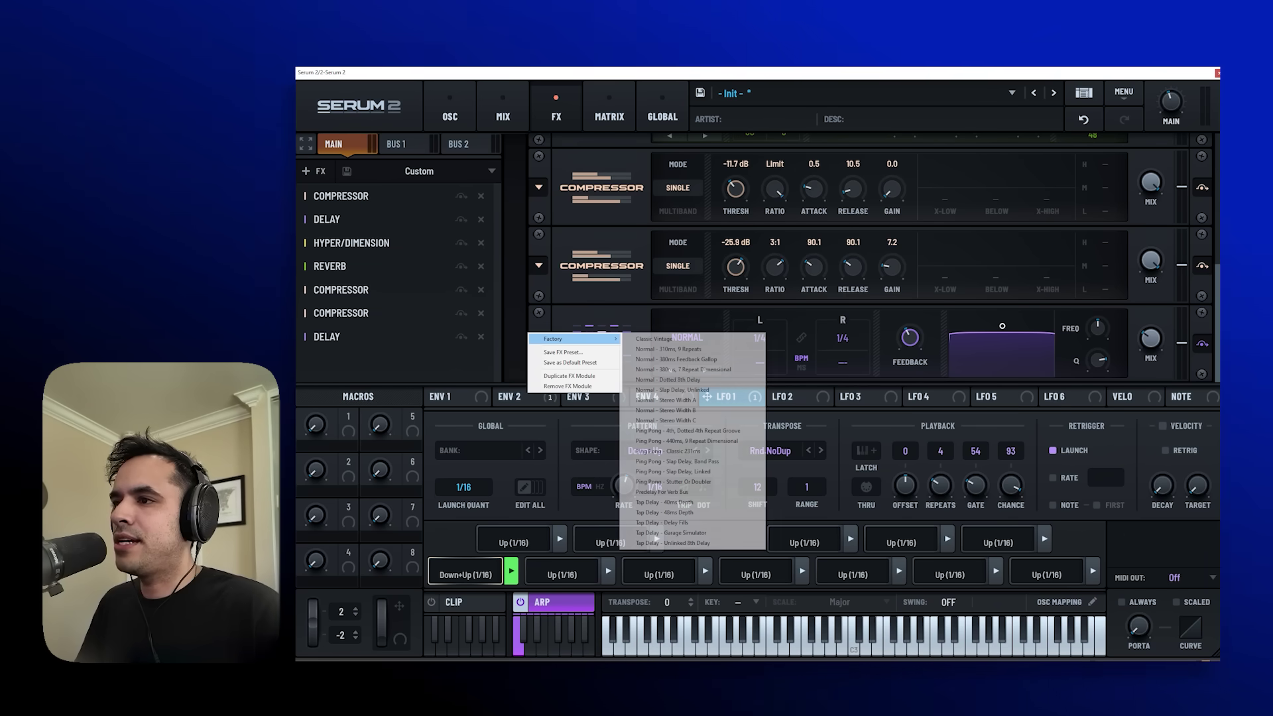
click(668, 379)
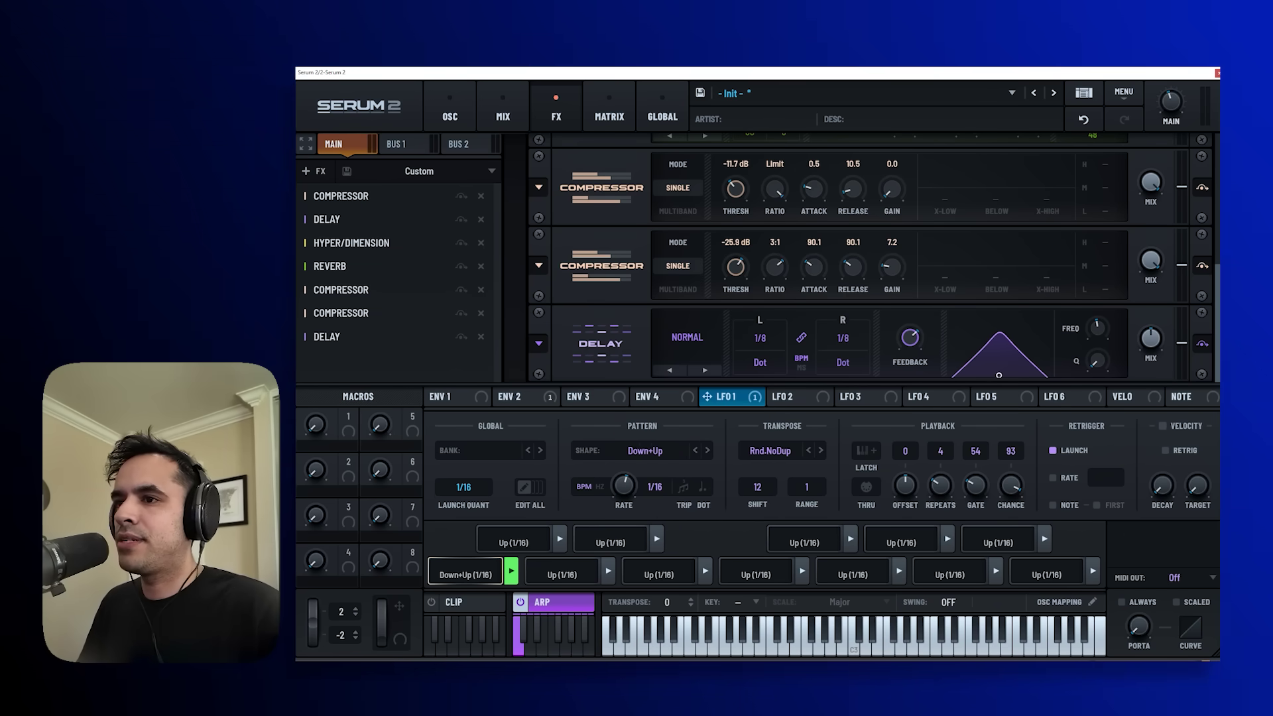
Step: Widen the filter band of the dotted-eighth delay and play the patch back
drag(998, 376, 1005, 364)
key(space)
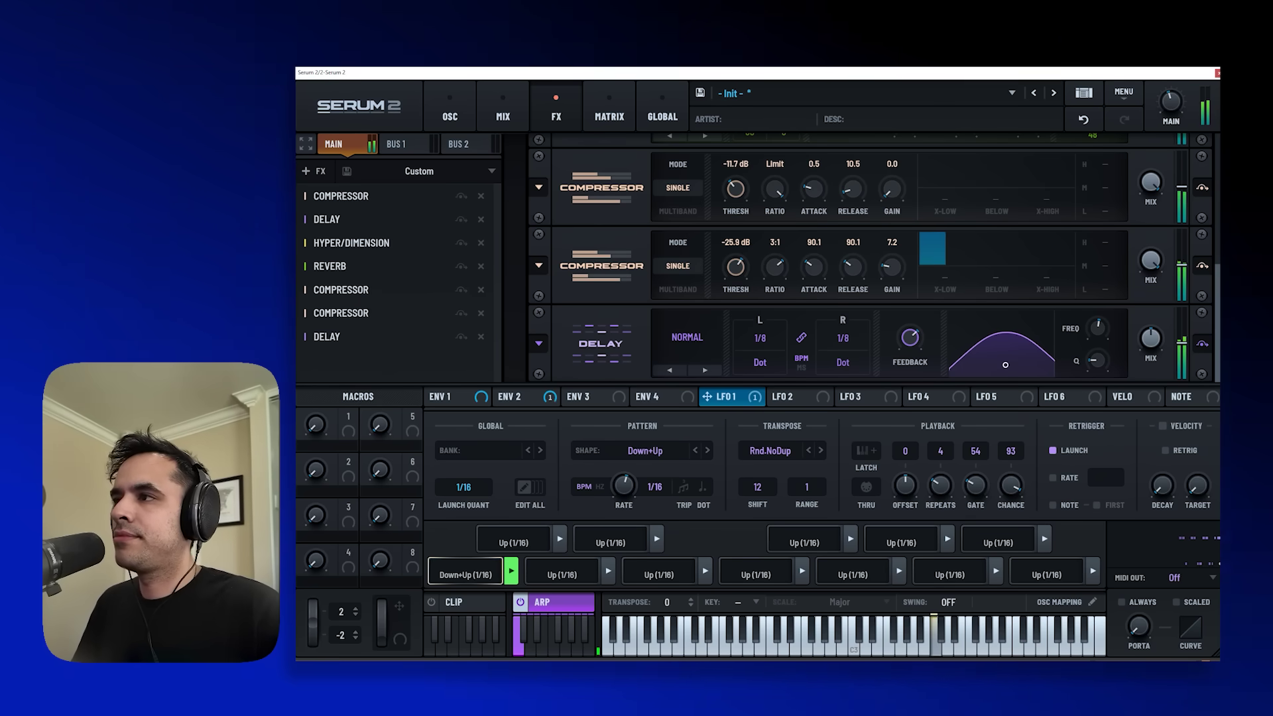